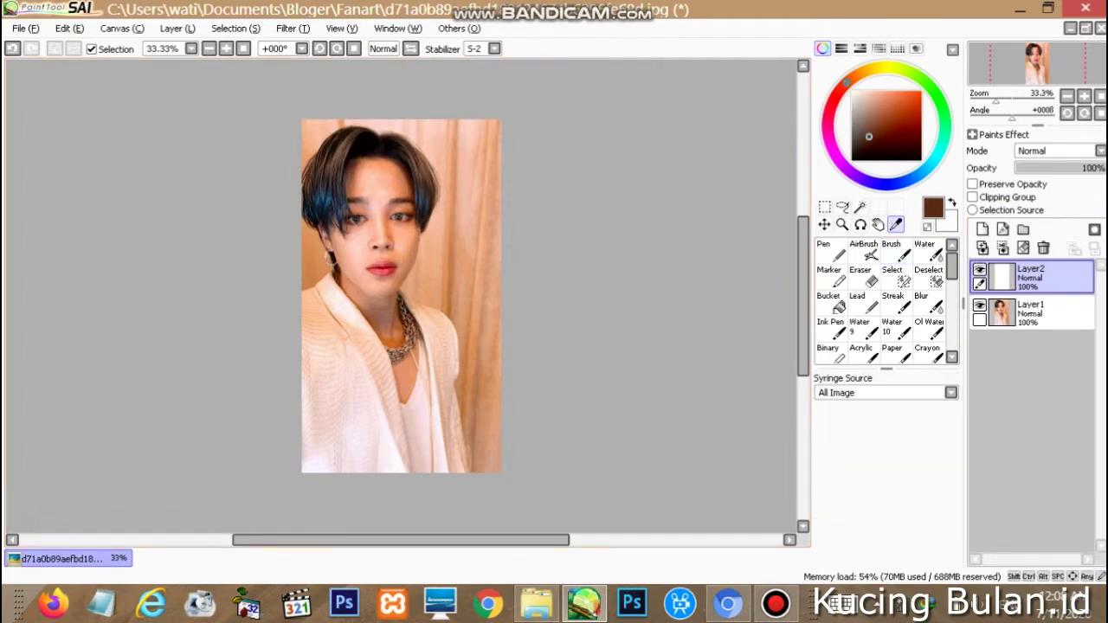
Paint the shadow along the left hairline of the forehead on Layer2 with skin browns sampled from the photo, using the Pen tool.
left_click(226, 48)
left_click(226, 49)
left_click(226, 48)
left_click_drag(803, 297, 803, 236)
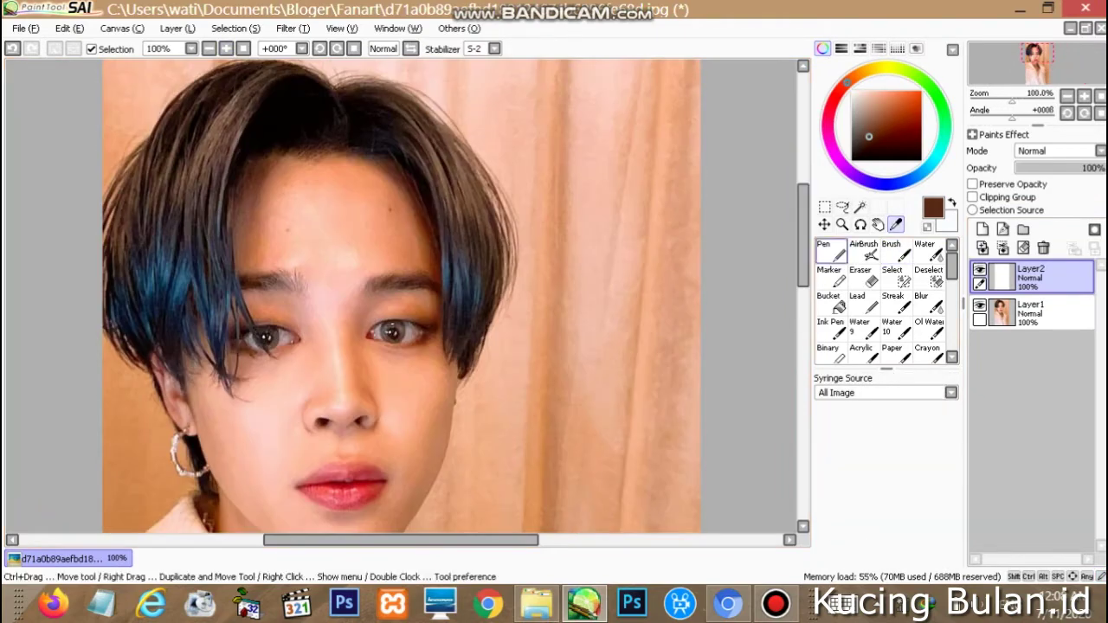
key("n")
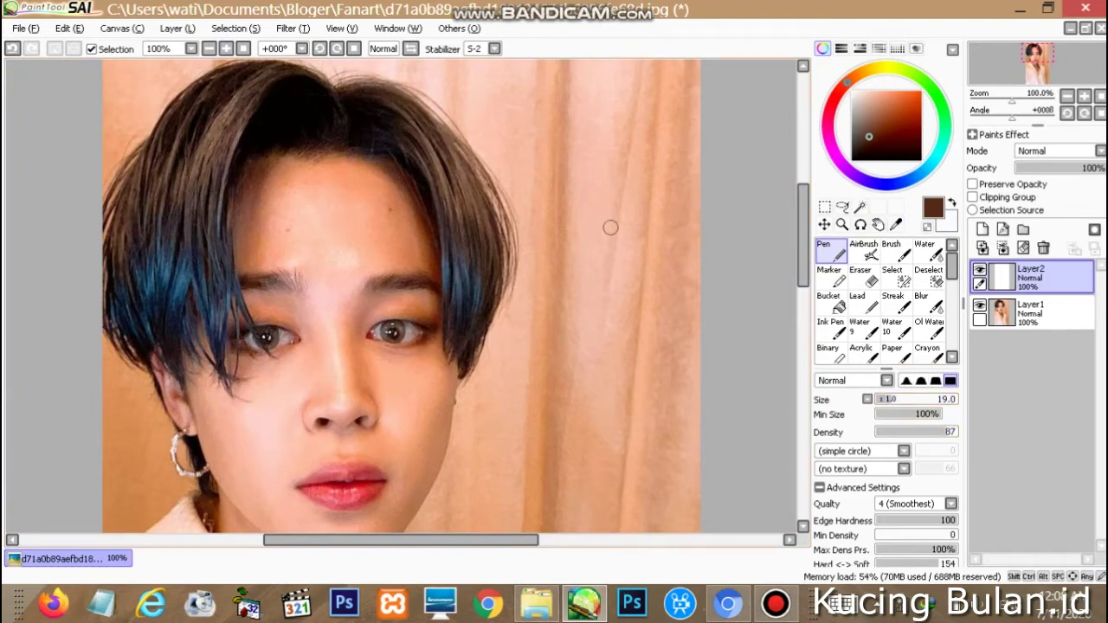
left_click(268, 158, "alt")
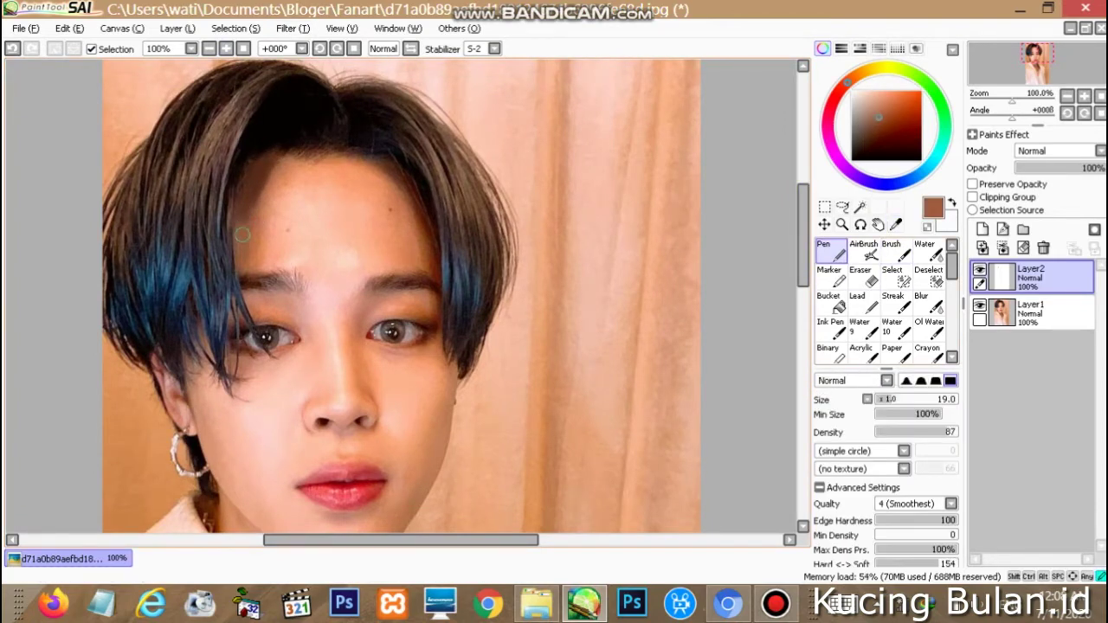
left_click(896, 225)
left_click(287, 166)
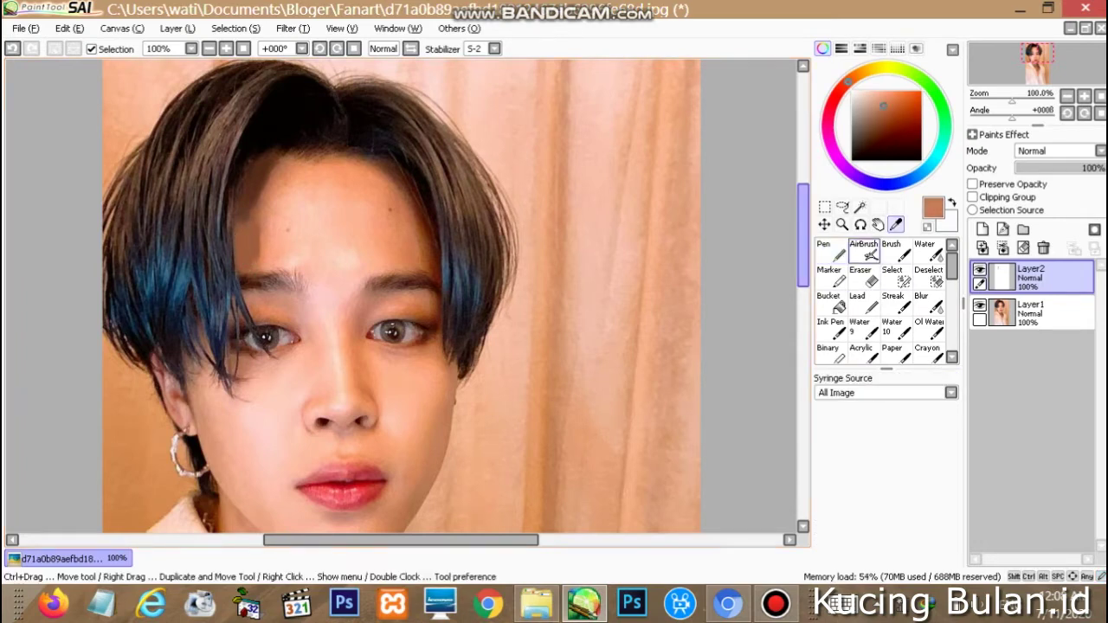
left_click(831, 251)
mouse_move(286, 162)
left_mouse_down()
mouse_move(264, 215)
mouse_move(296, 167)
left_mouse_up()
Paint lighter peach tones beside the shadow on the left side of the forehead, sampling the colours from the photo.
left_click(267, 229, "alt")
key("alt")
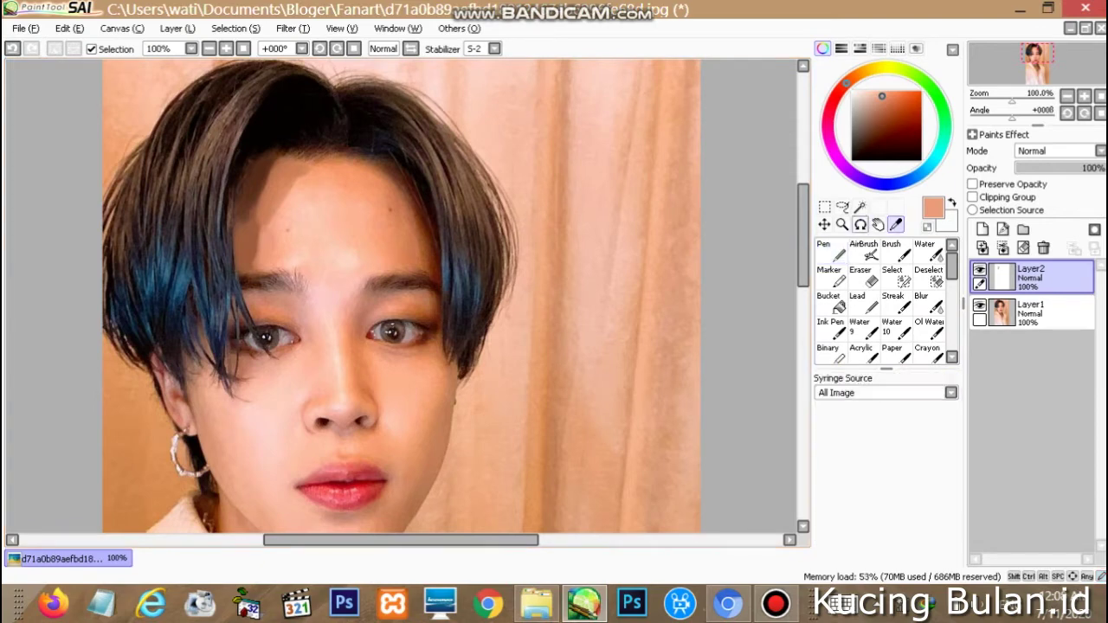
key("alt")
left_click(289, 195, "alt")
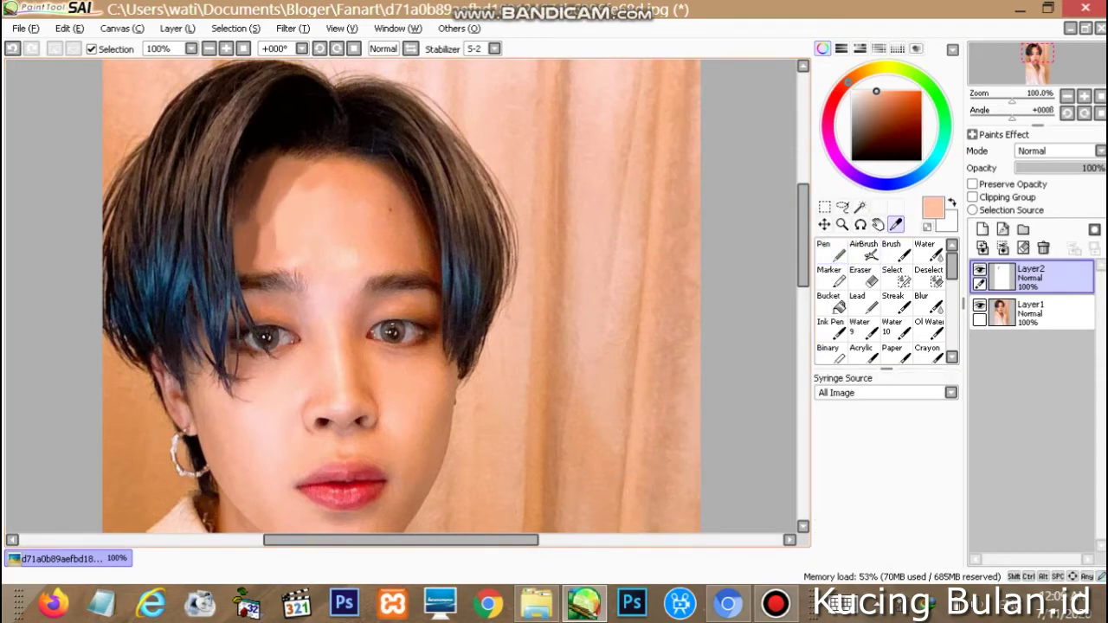
left_click(529, 262, "alt")
Paint the top and right side of the forehead with orange and brown skin tones sampled from the photo.
left_click(364, 158, "alt")
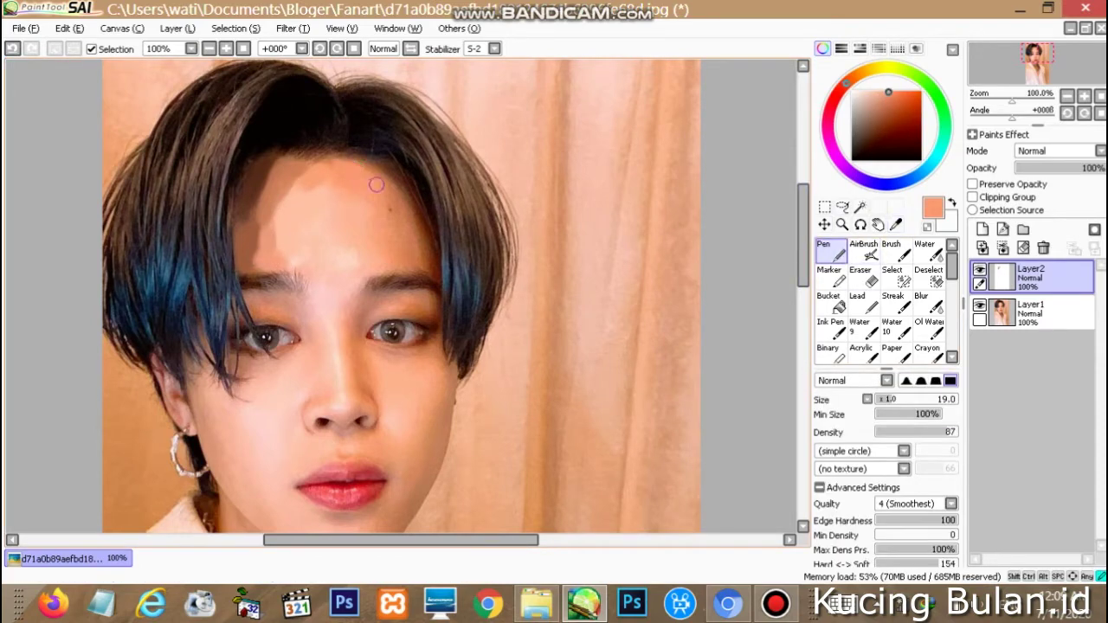
left_click(391, 206, "alt")
left_click_drag(397, 211, 429, 248)
left_click(409, 203, "alt")
left_click_drag(387, 251, 383, 240)
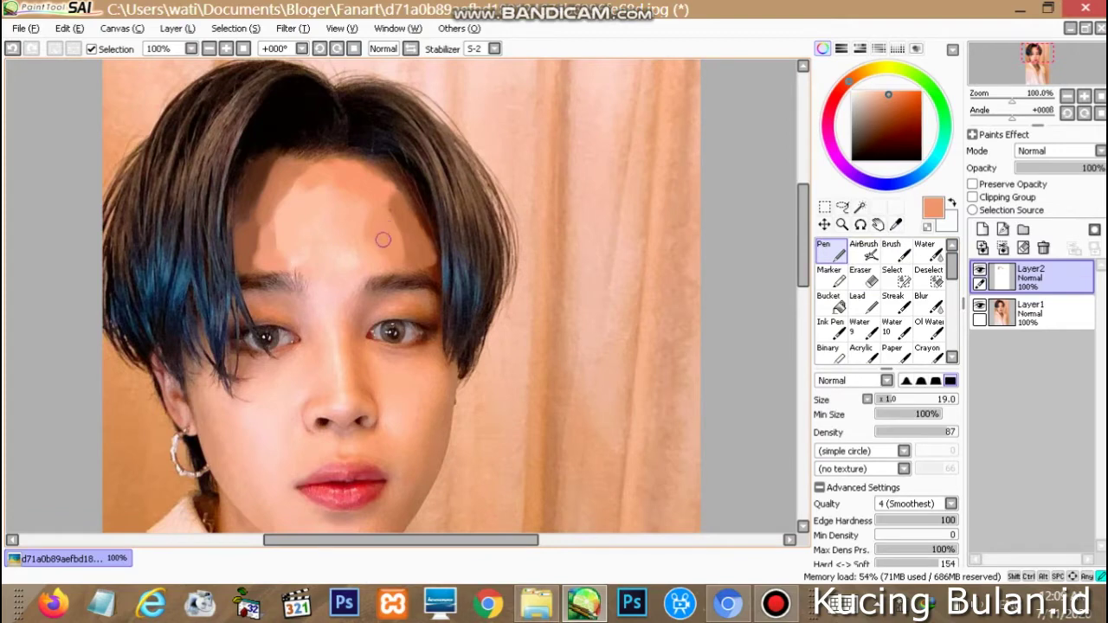
Fill the middle of the forehead with sampled peach and add a pale highlight in its centre at Pen density 95.
left_click_drag(802, 240, 801, 256)
left_click(896, 225)
left_click(357, 109, "alt")
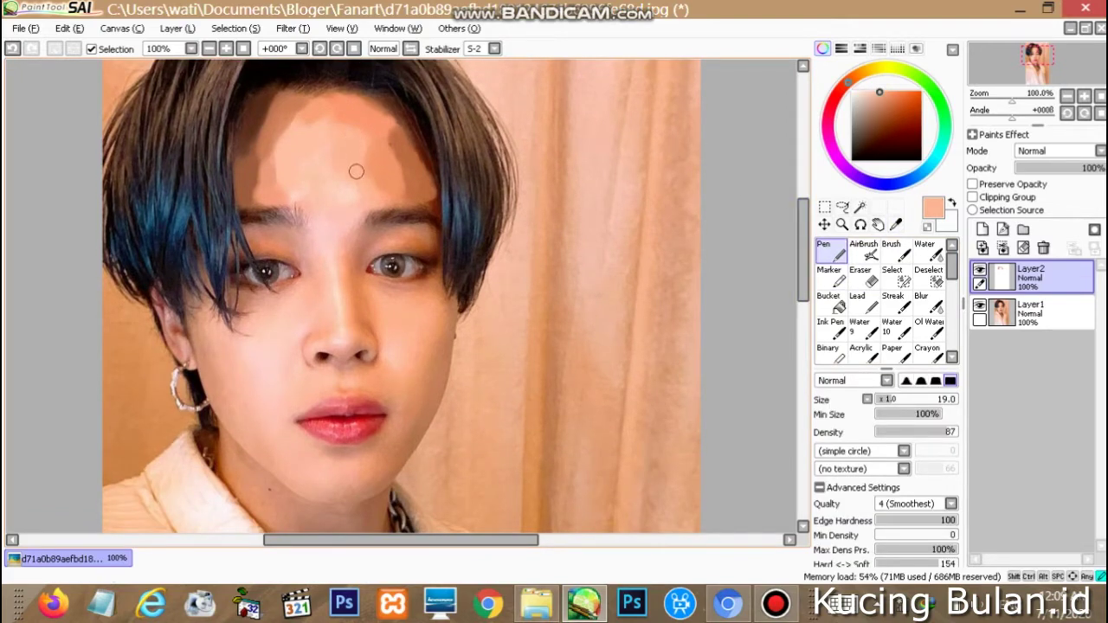
left_click(896, 225)
left_click(355, 161)
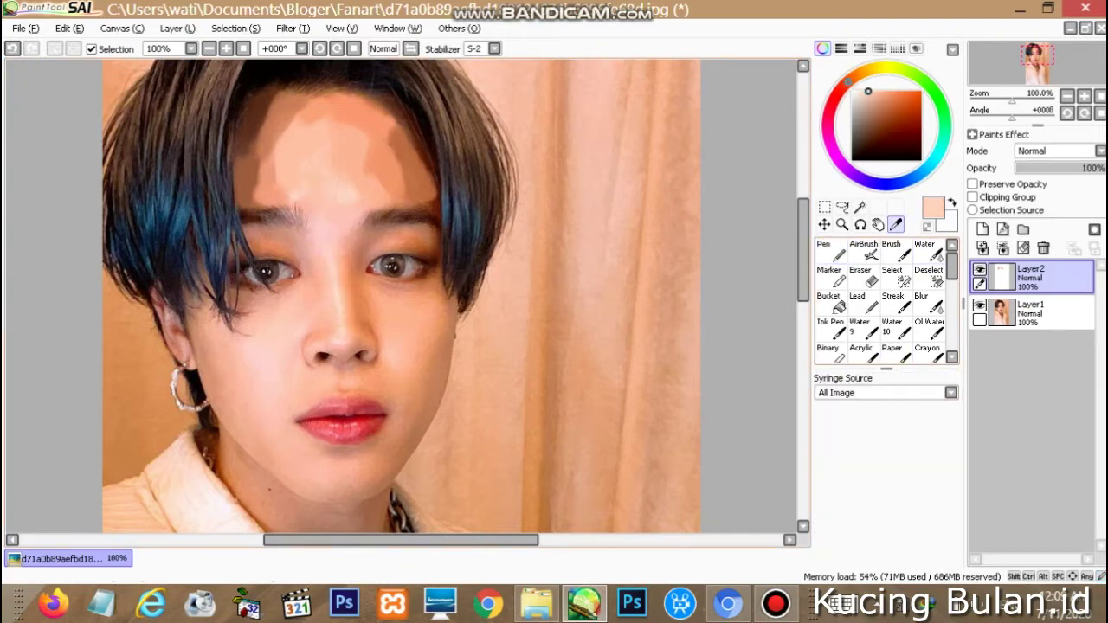
left_click(831, 251)
left_click(954, 432)
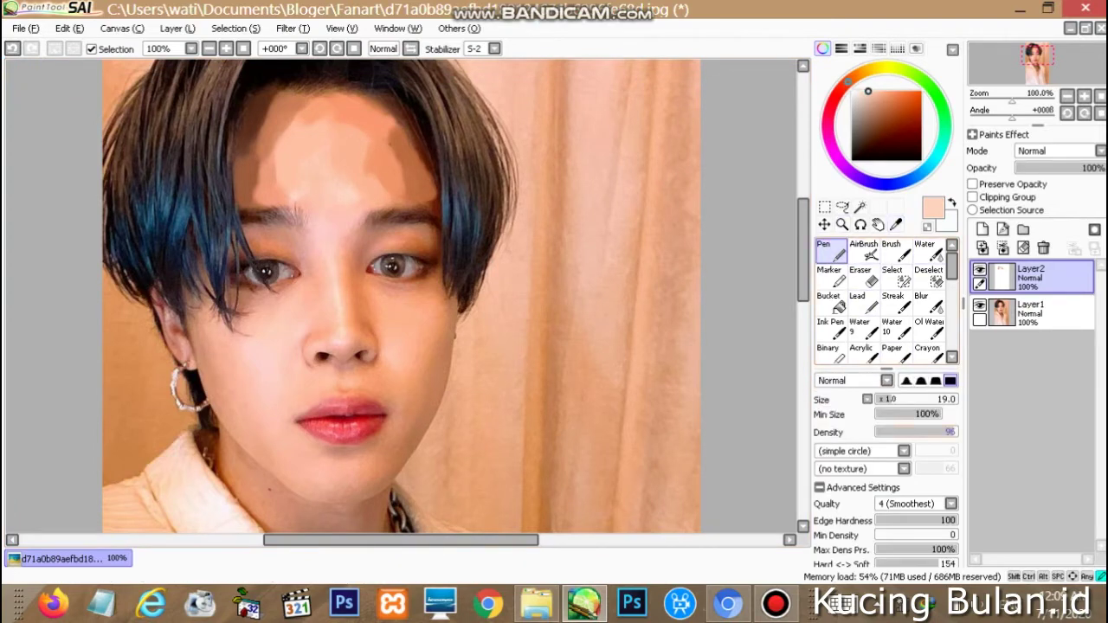
left_click(333, 173, "alt")
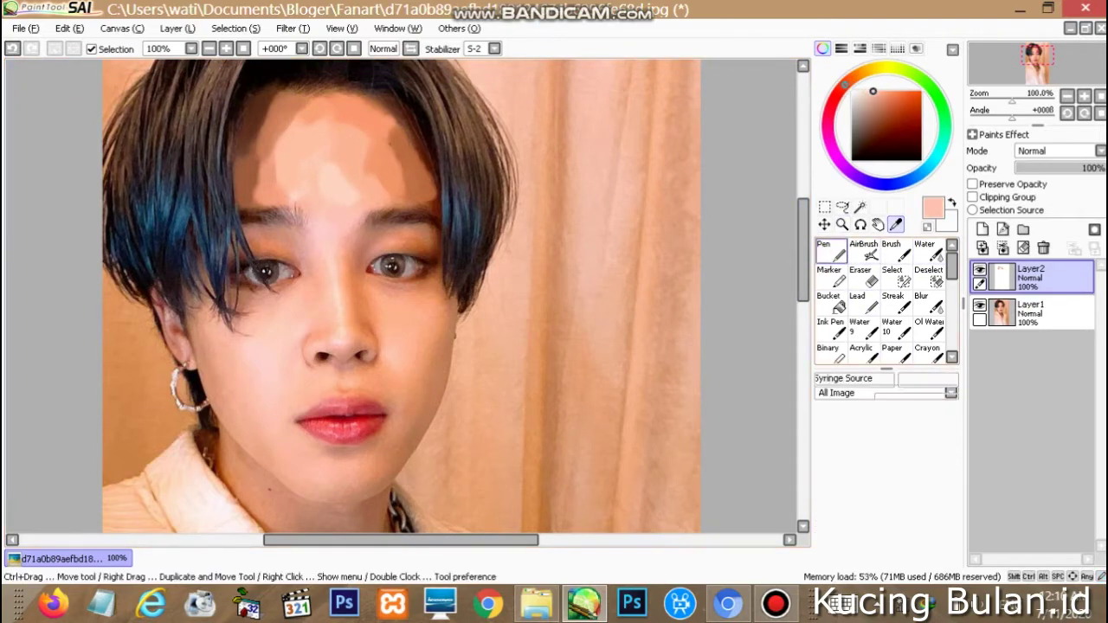
left_click(374, 194, "alt")
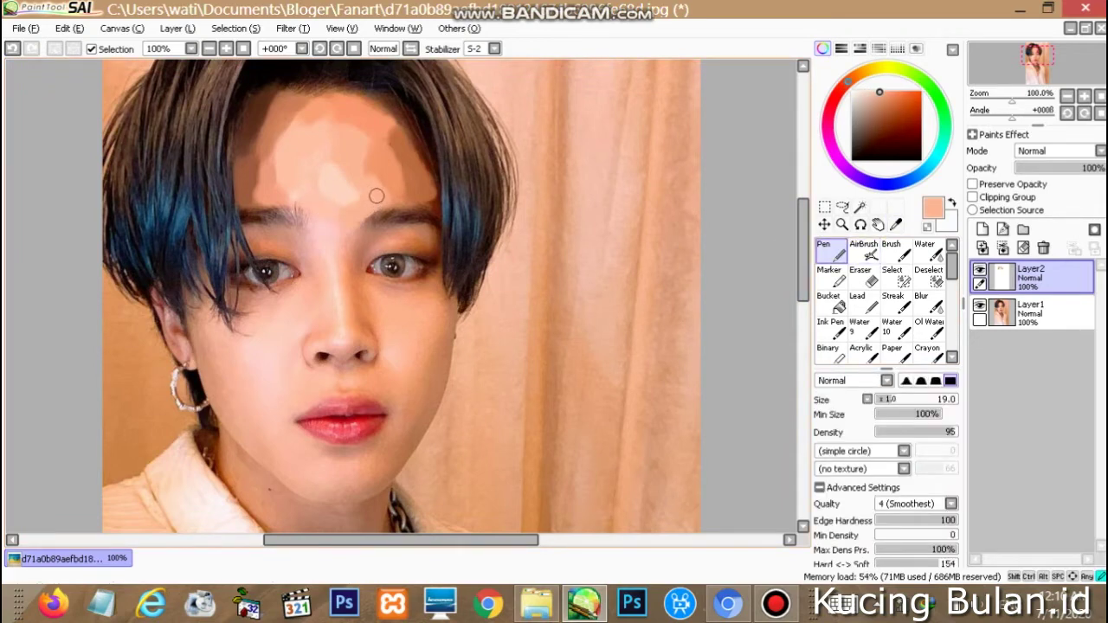
Paint a pale pink highlight between the brows and a reddish-brown shadow from the right brow down beside the nose bridge.
left_click(320, 234, "alt")
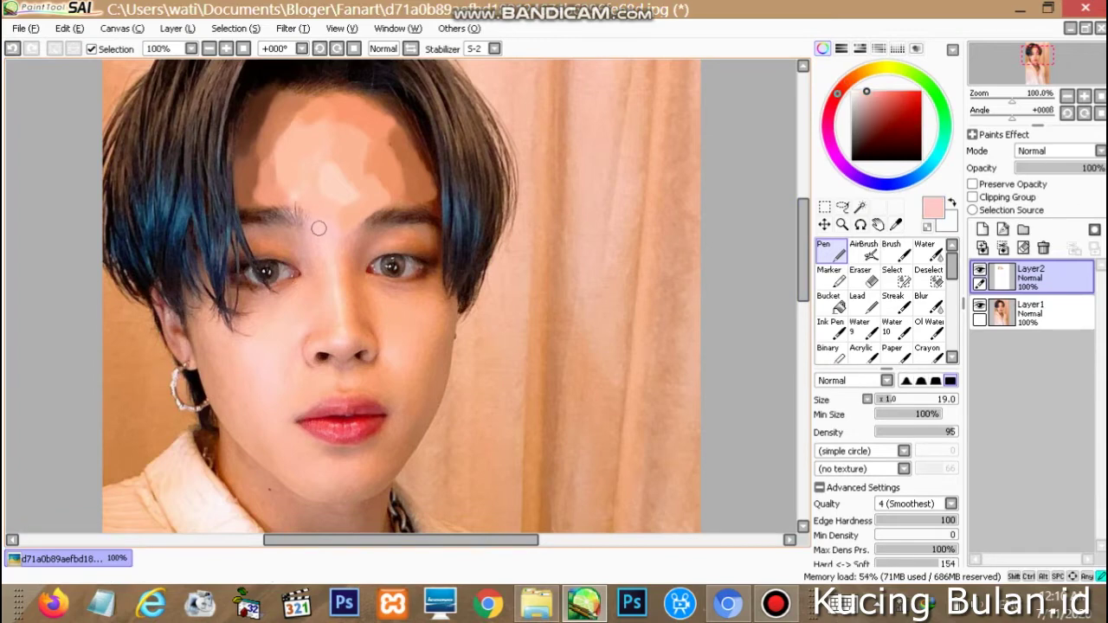
left_click(350, 325, "alt")
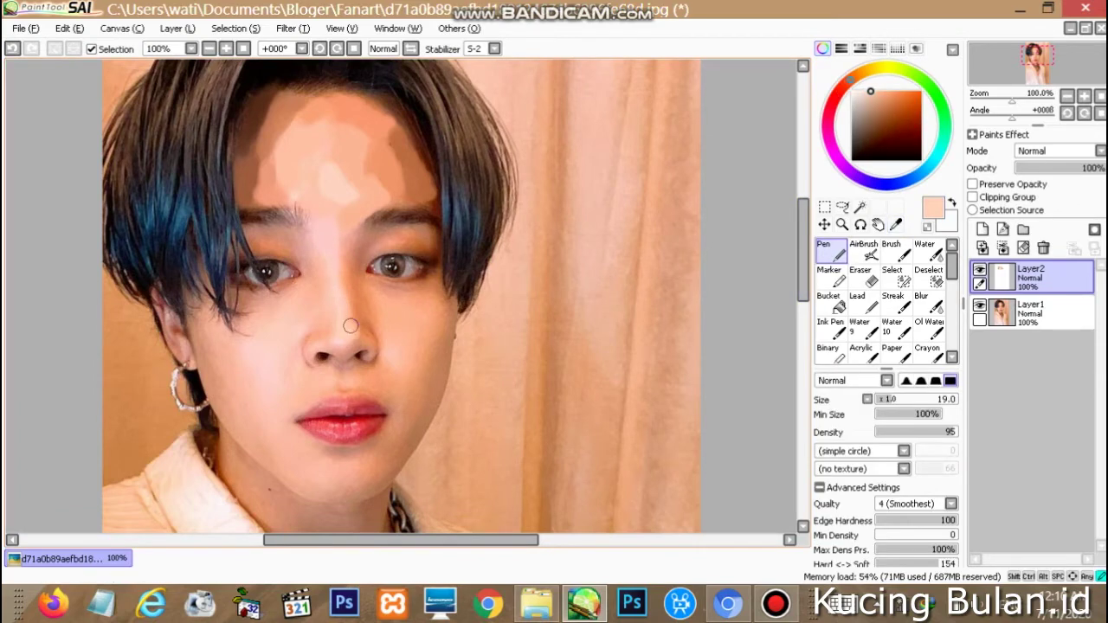
scroll(412, 80, "up", 1)
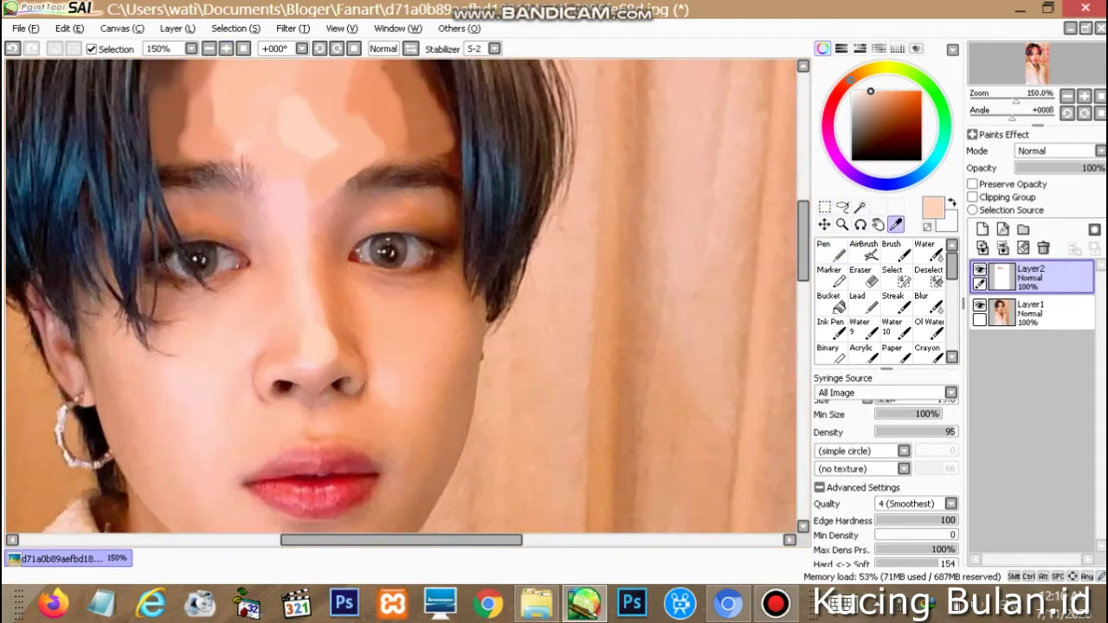
left_click(400, 114, "alt")
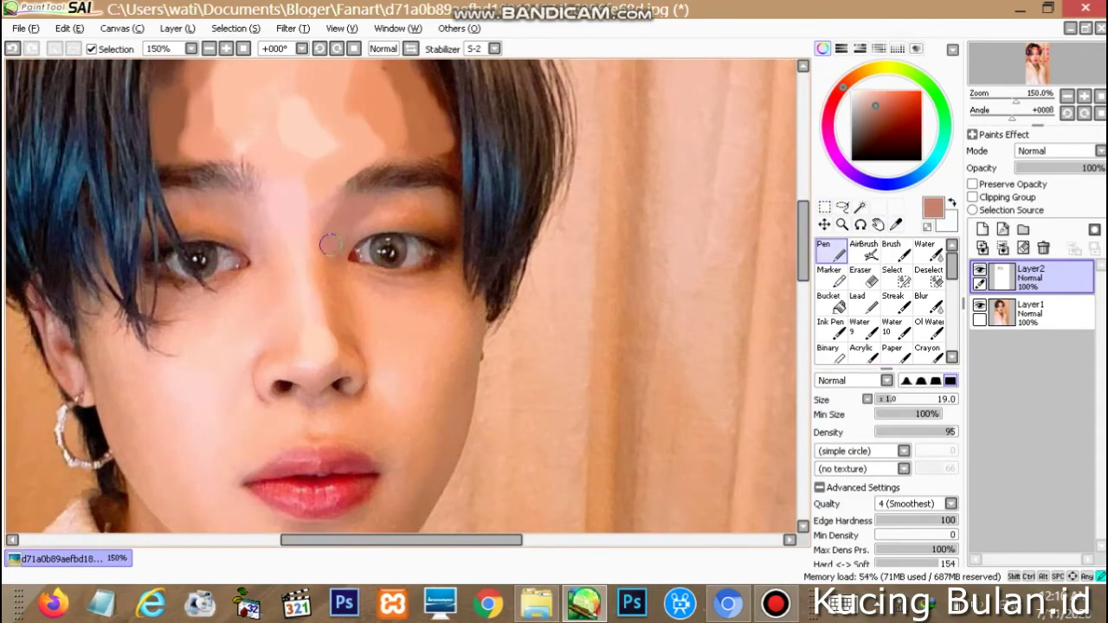
key("alt")
left_click(321, 215, "alt")
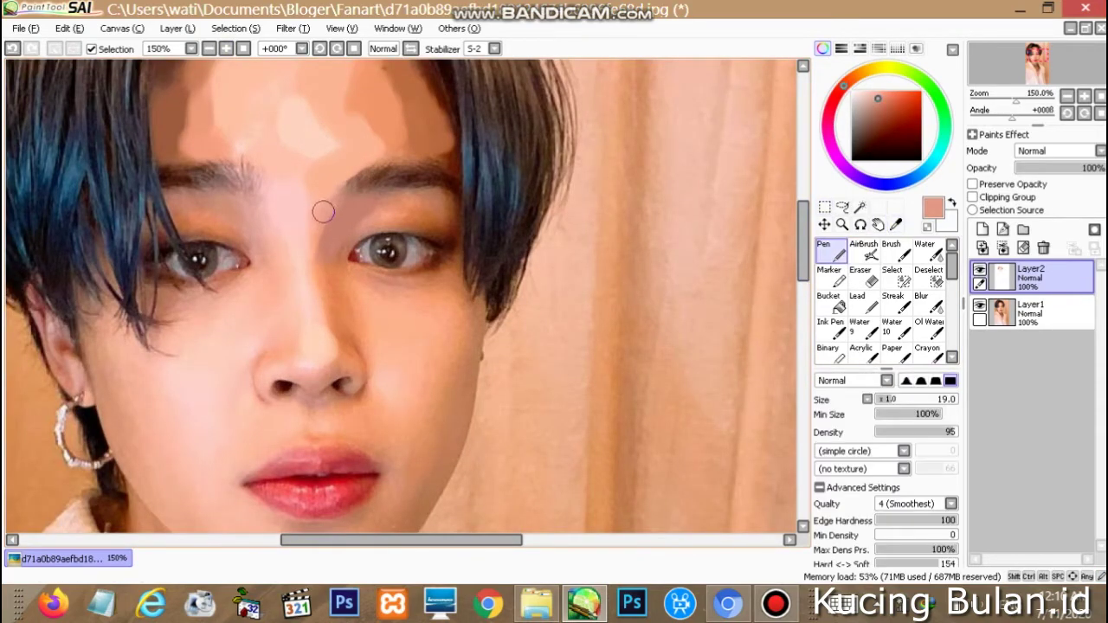
key("alt")
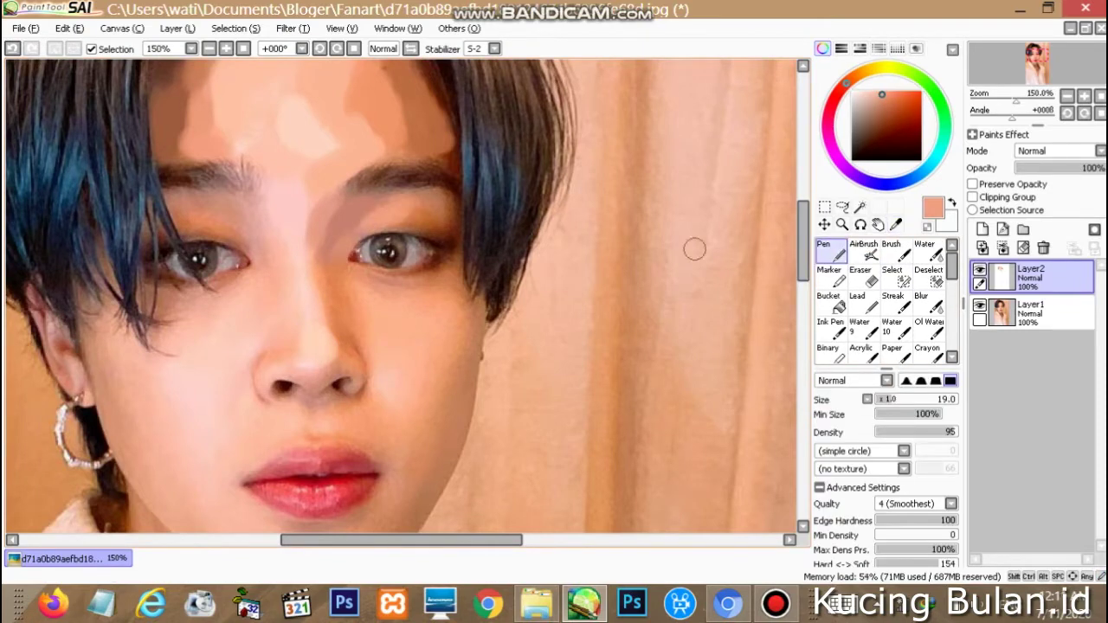
Paint the upper eyelid of the right-hand eye with sampled skin tones and shade its outer corner orange-brown at brush size 8.
left_click(896, 225)
left_click(336, 249)
left_click(830, 252)
left_click_drag(420, 243, 452, 217)
left_click(896, 225)
left_click(436, 213)
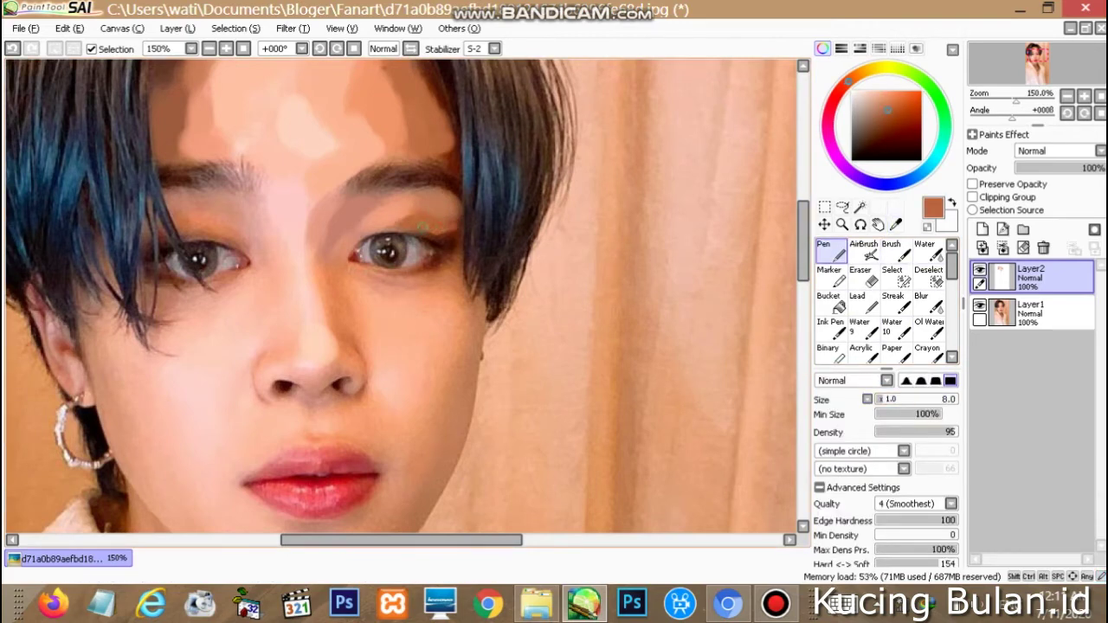
left_click_drag(436, 231, 457, 223)
Darken the right-hand eye's outer corner and lower lid with dark brown at density 68, and add reddish skin shading beneath it at density 97.
left_click_drag(803, 240, 803, 249)
left_click(896, 225)
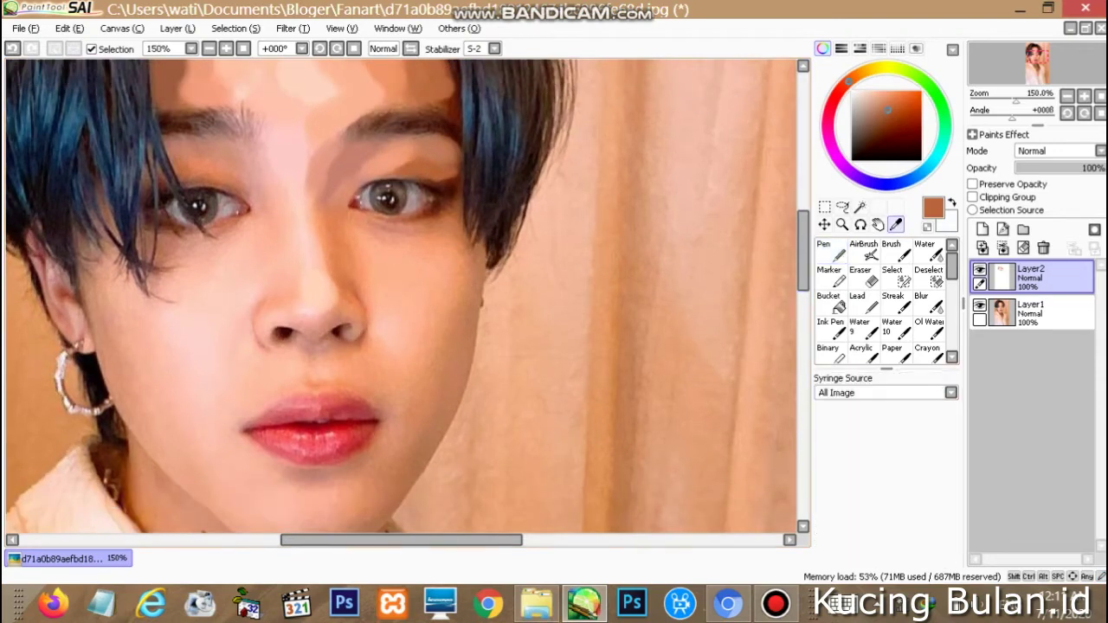
left_click(445, 187)
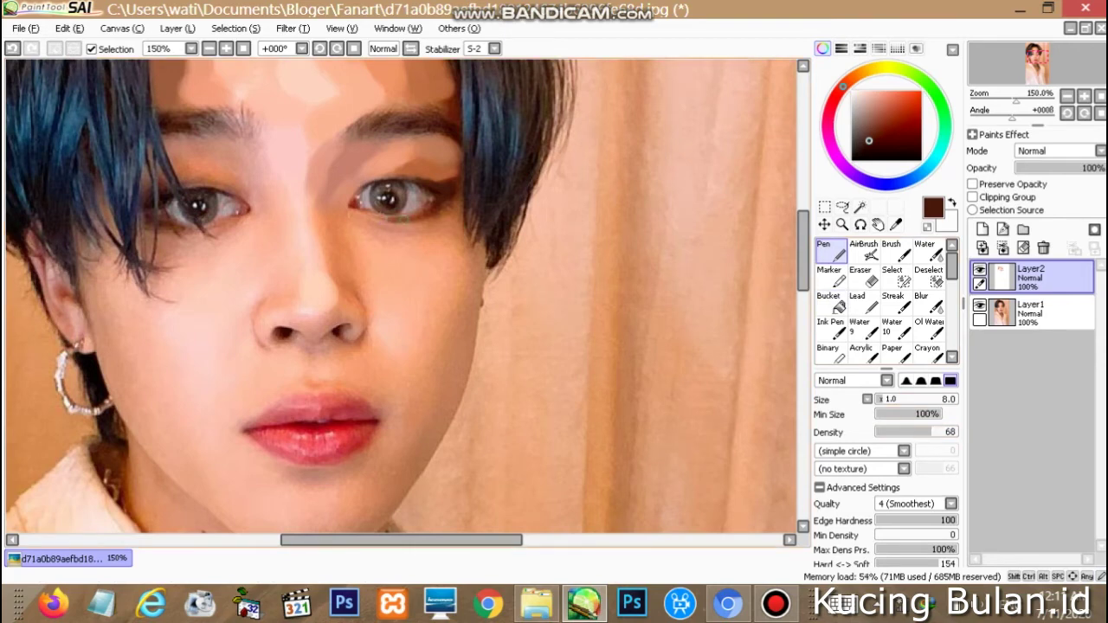
left_click(454, 186, "alt")
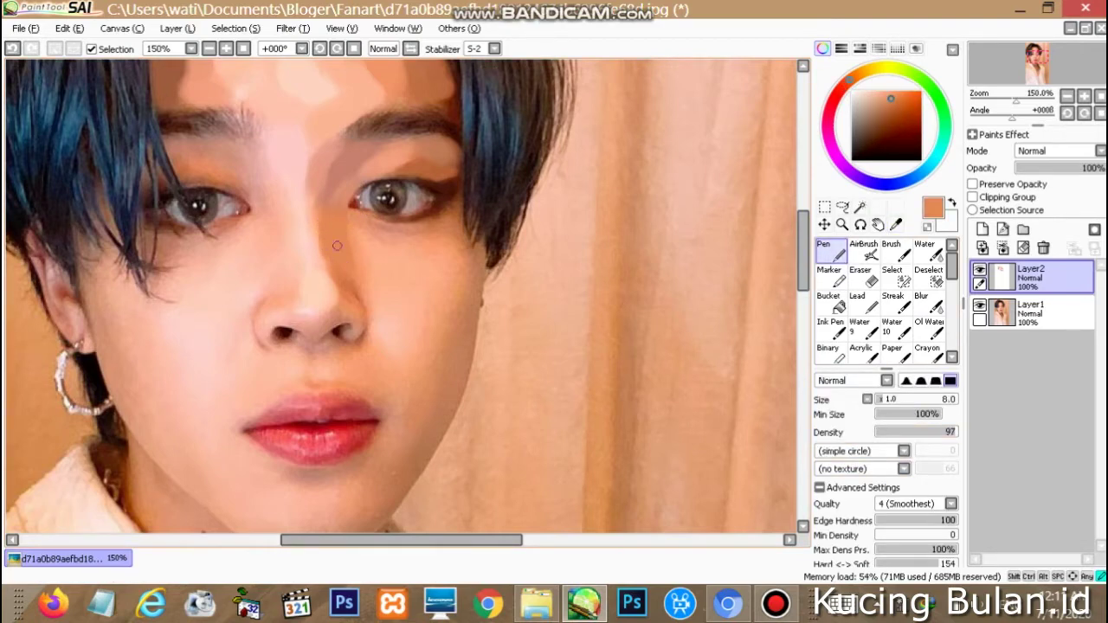
left_click(353, 211, "alt")
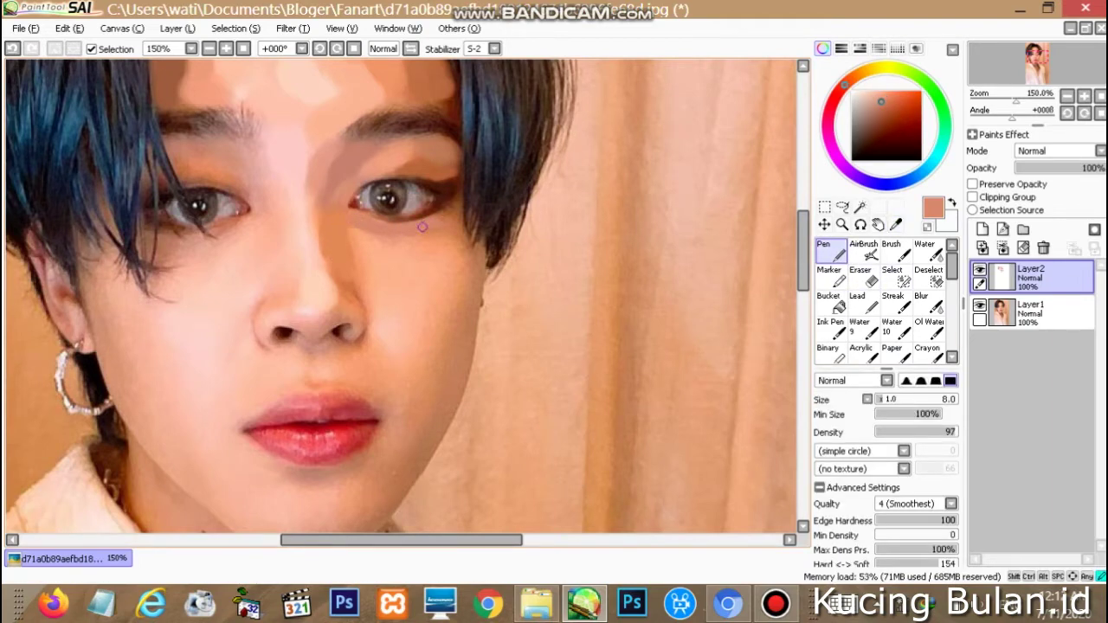
Paint the right-hand cheek in sampled peach and its outer edge in a brown shadow at brush size 25.
left_click(496, 271, "alt")
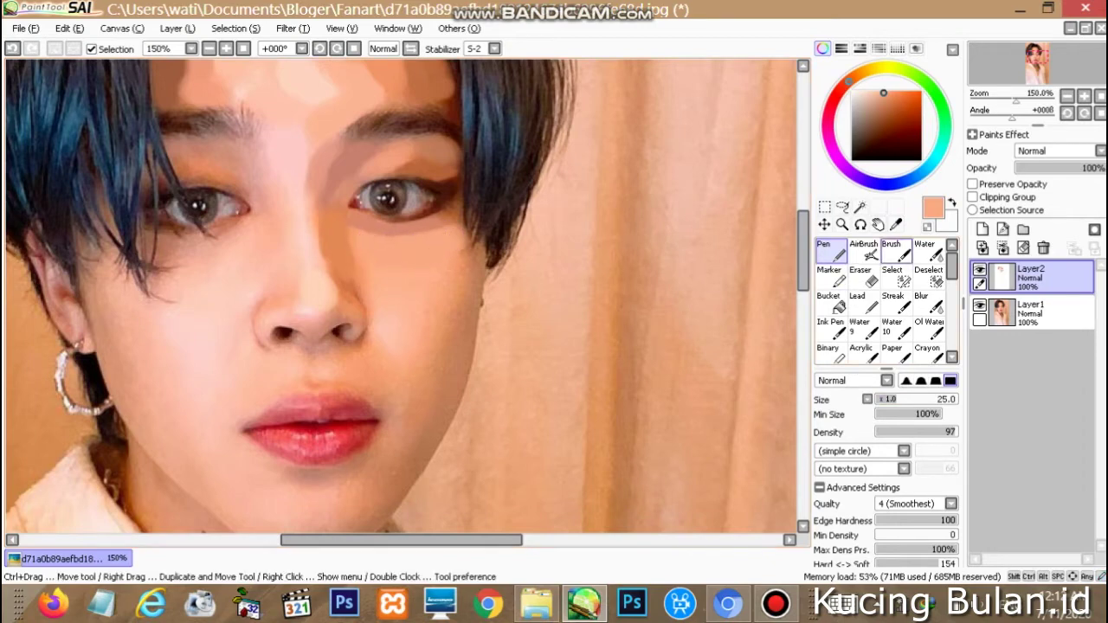
left_click(744, 267, "alt")
left_click_drag(480, 245, 458, 286)
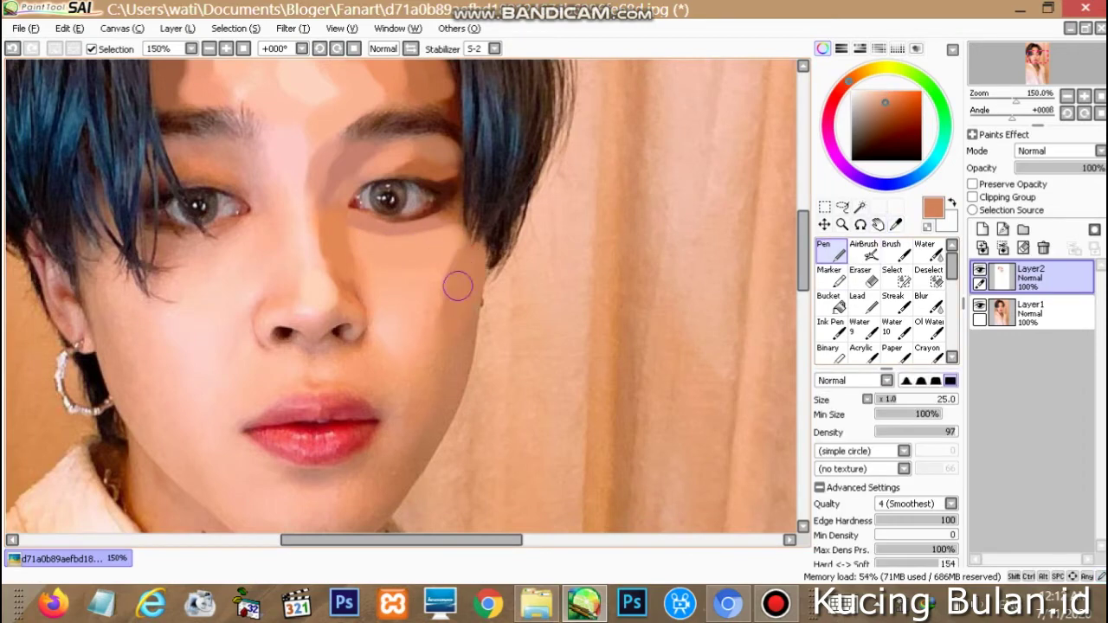
left_click(370, 279, "alt")
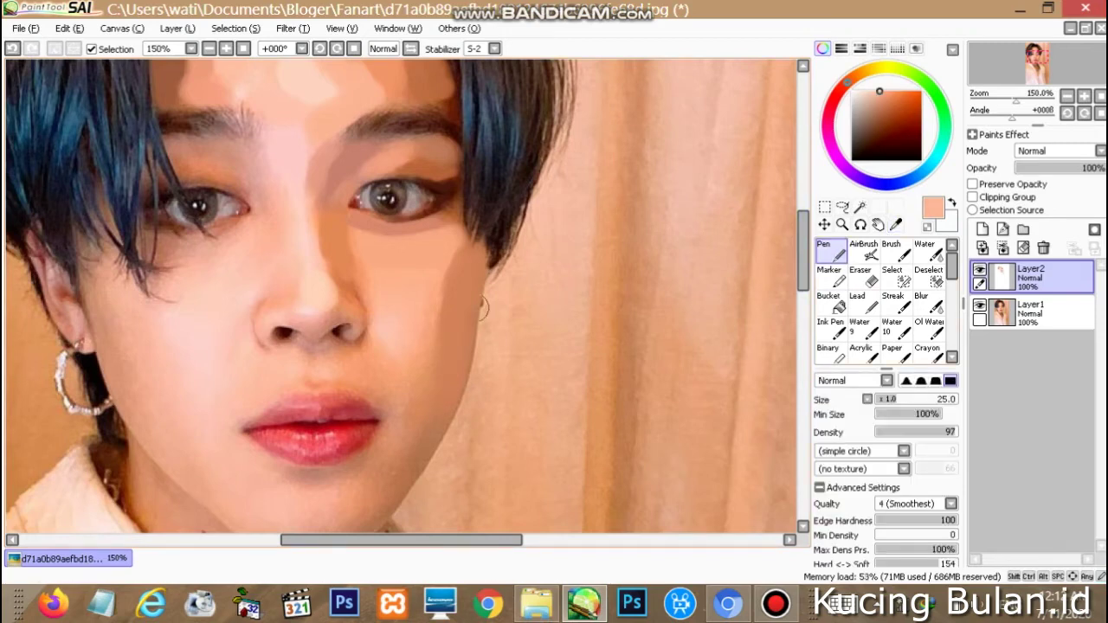
Extend the skin tone and brown shadow down the lower cheek and jaw, reducing the brush size to 16 beside the mouth.
scroll(424, 321, "down", 3)
left_click(440, 299, "alt")
mouse_move(411, 272)
left_mouse_down()
mouse_move(427, 252)
mouse_move(406, 314)
left_mouse_up()
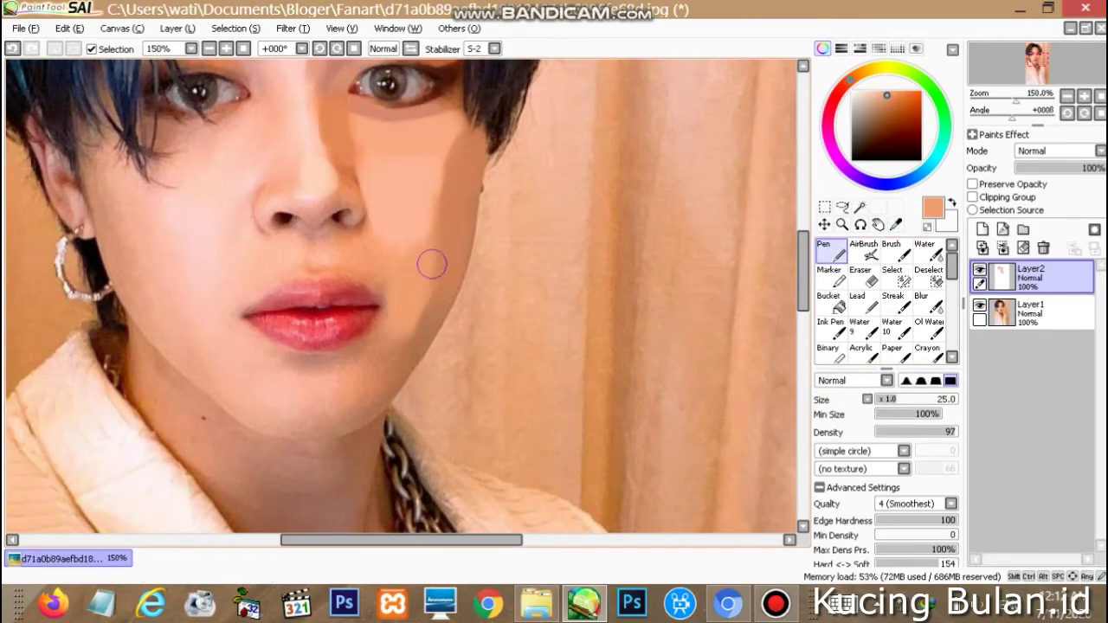
left_click(414, 333, "alt")
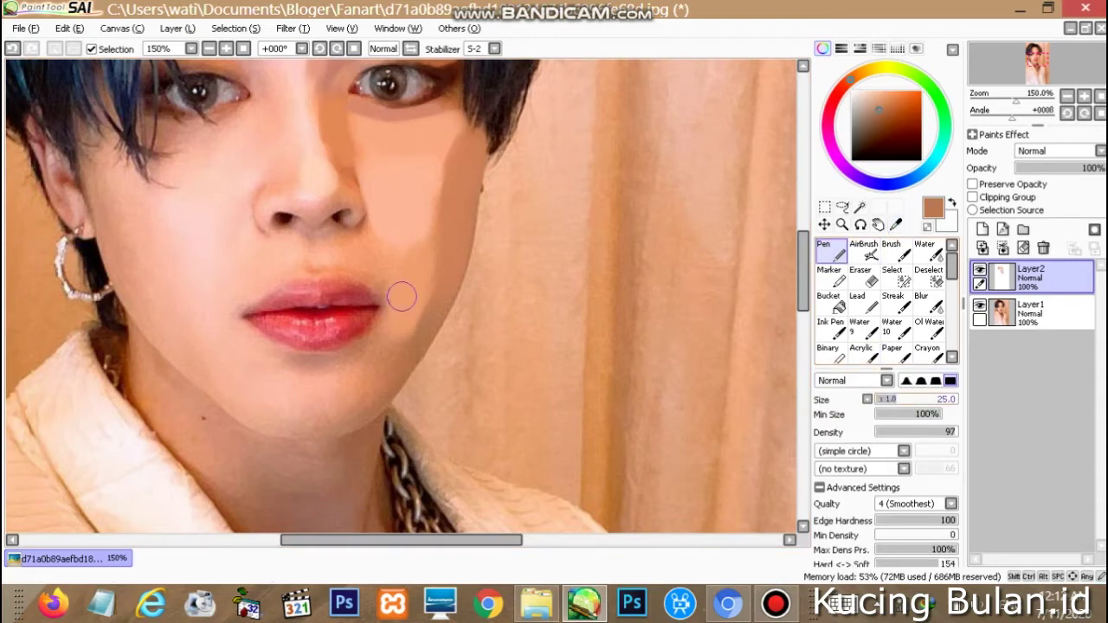
left_click_drag(388, 352, 378, 354)
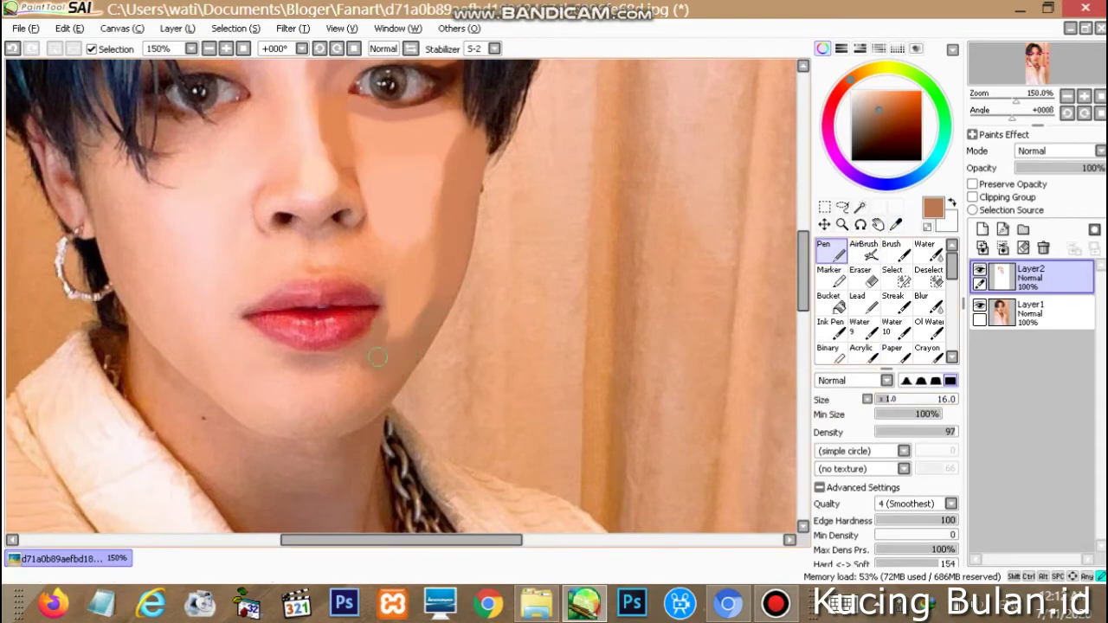
Paint the skin above the upper lip in orange-peach and the shadow at the right lip corner in brown at brush size 8.
left_click(896, 225)
left_click(372, 249)
left_click(832, 252)
mouse_move(365, 232)
left_mouse_down()
mouse_move(380, 254)
mouse_move(348, 243)
left_mouse_up()
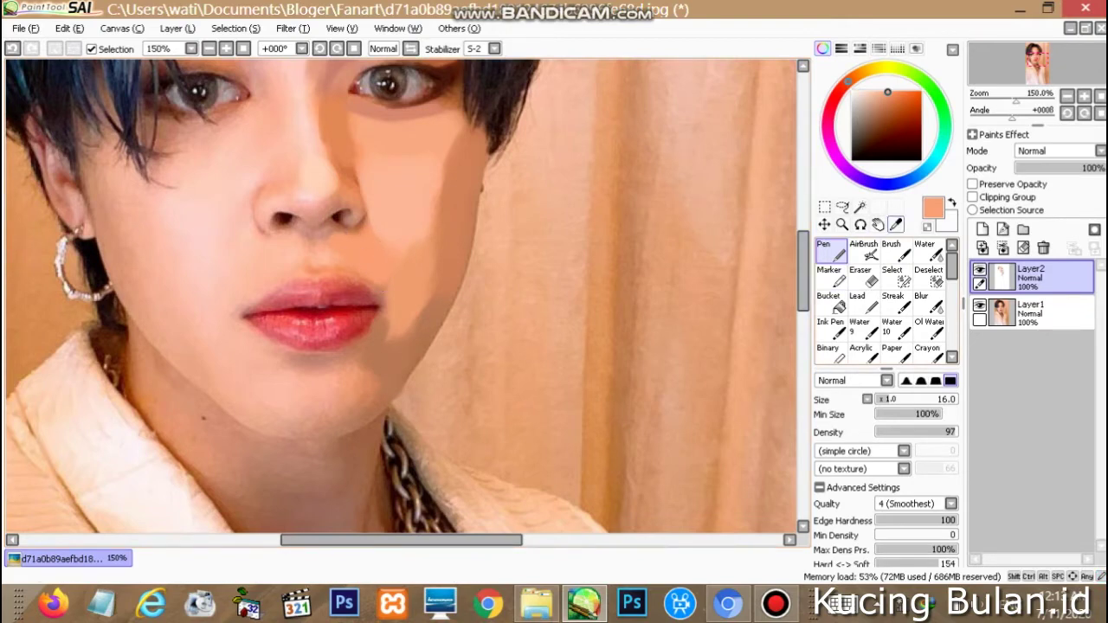
left_click(369, 262, "alt")
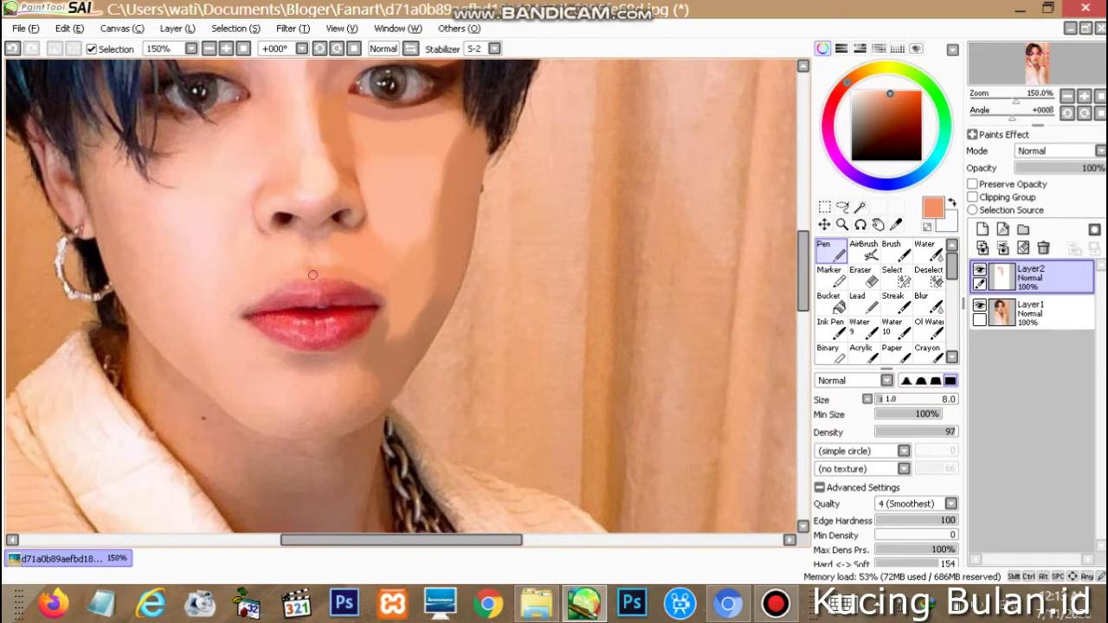
left_click(234, 219, "alt")
left_click(377, 322, "alt")
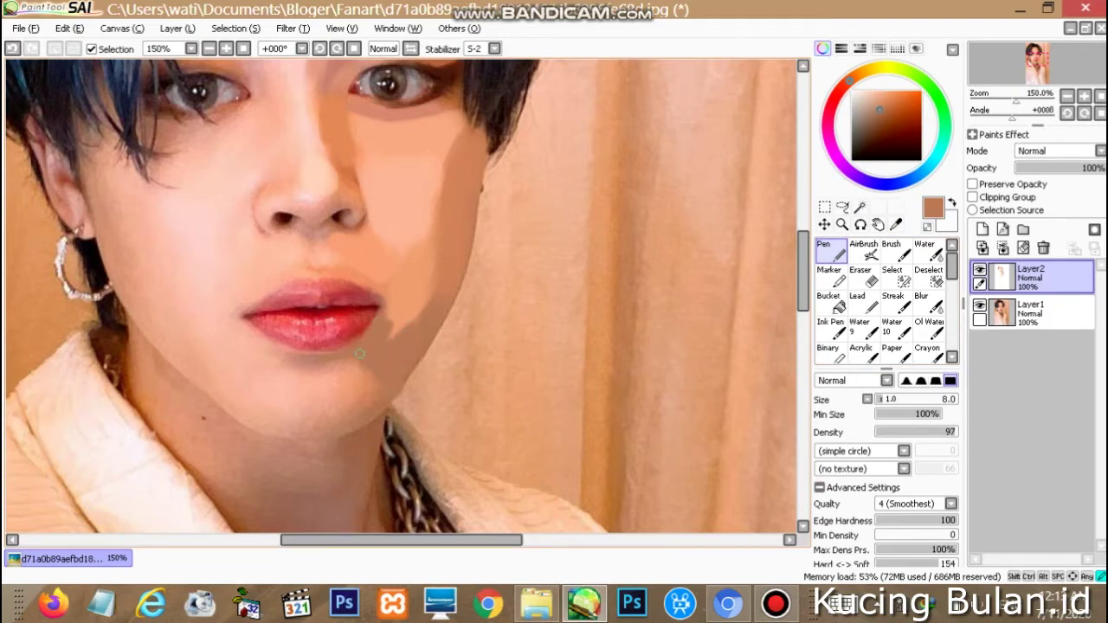
Paint the chin and the skin below the lower lip in sampled peach tones, enlarging the brush size to 24.
left_click(395, 290, "alt")
left_click(896, 399)
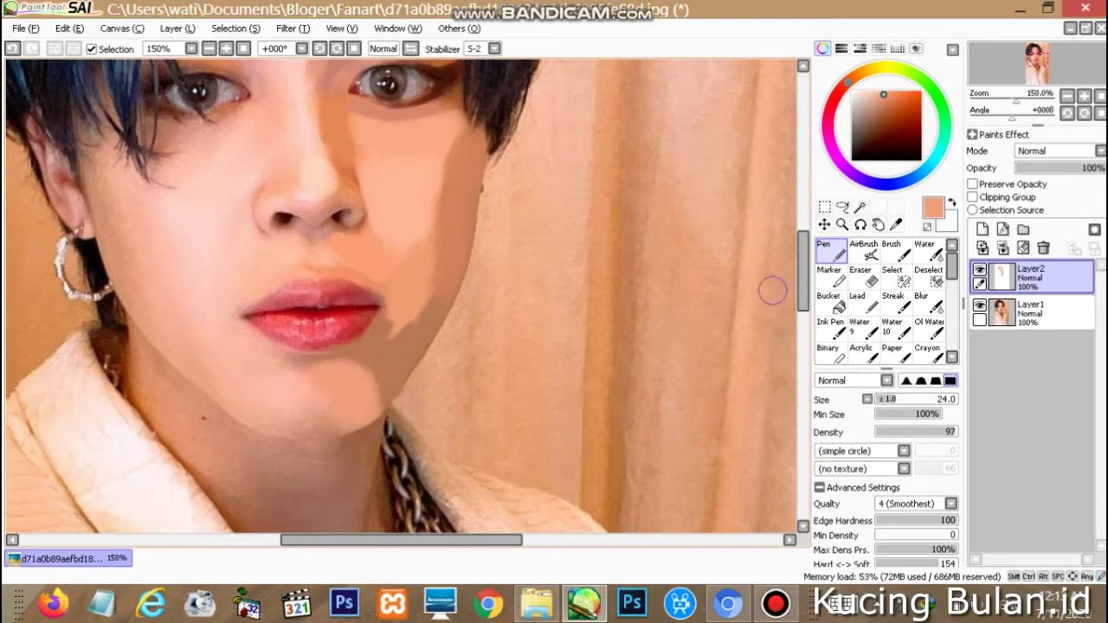
left_click(896, 225)
left_click(312, 390)
left_click(831, 251)
left_click_drag(284, 392, 306, 415)
Shade the lower edge of the chin in sampled muted brown at brush size 9.
left_click(300, 404, "alt")
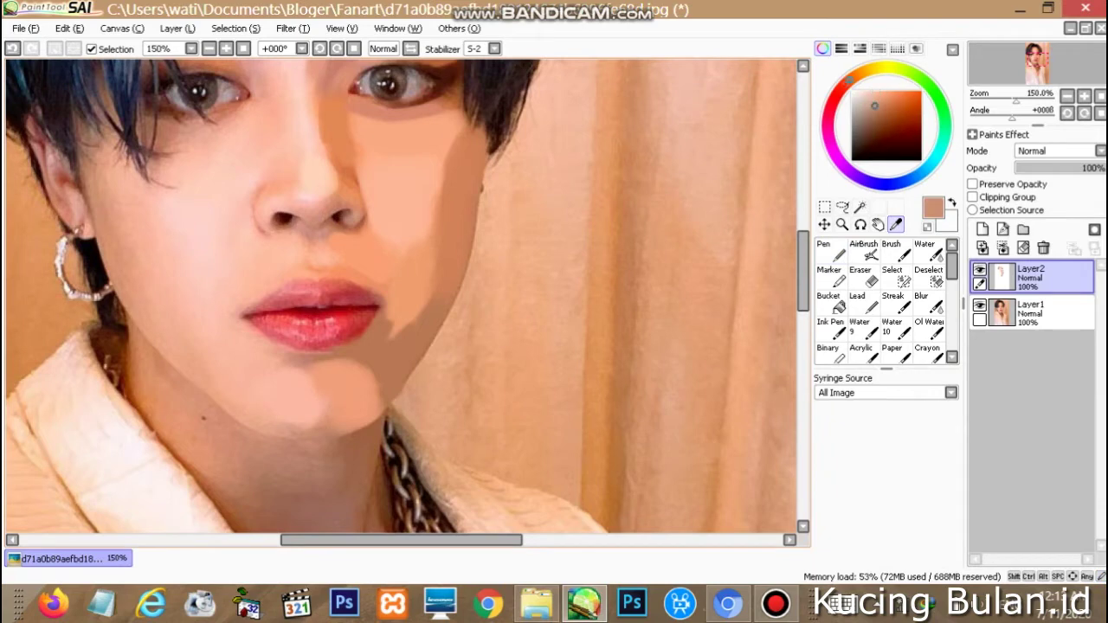
double_click(831, 251)
left_click(765, 159)
left_click(880, 399)
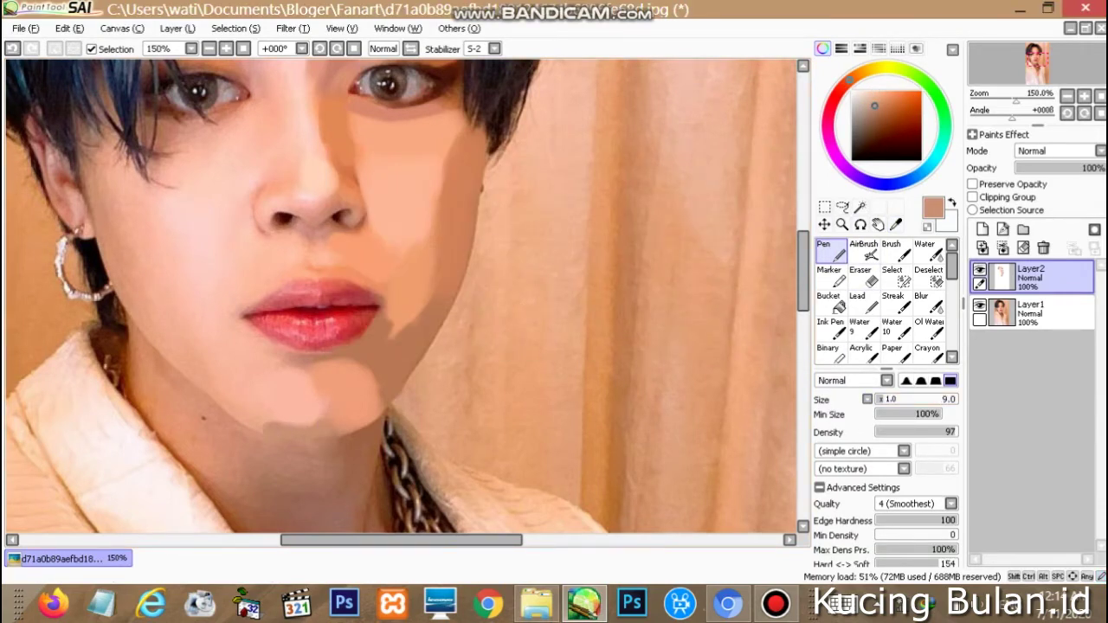
Paint a light peach highlight on the skin above the right half of the upper lip.
left_click(290, 390, "alt")
left_click(368, 264)
left_click(357, 260)
left_click(831, 252)
left_click_drag(344, 258, 373, 278)
double_click(896, 224)
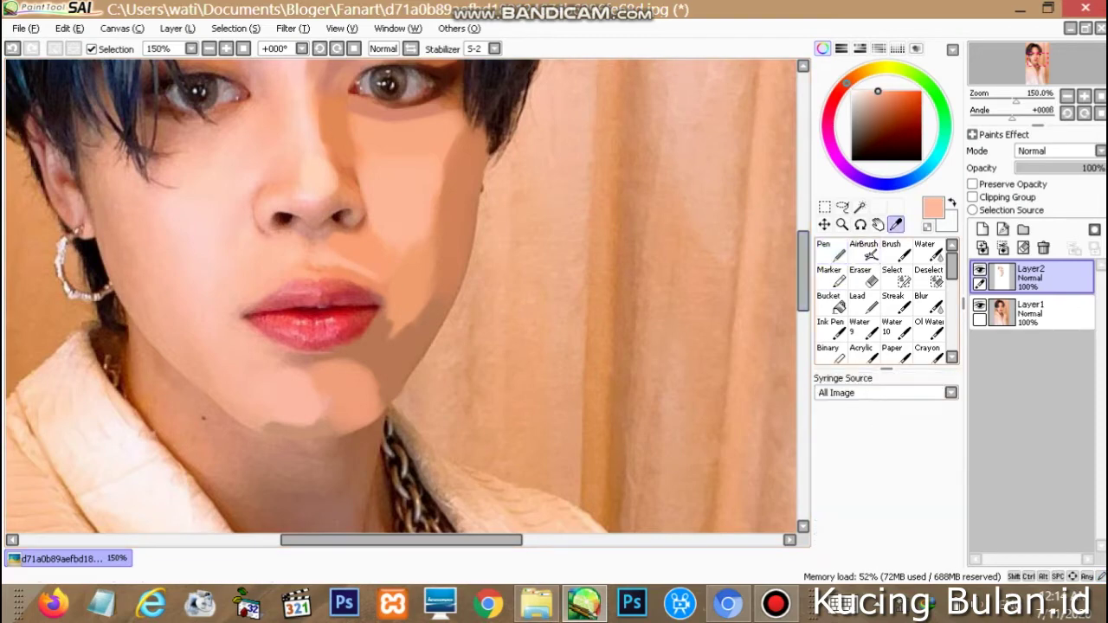
Shade the groove under the nose in dusty pink and paint the skin above the lip's centre in orange-peach.
left_click(656, 202)
left_click(370, 277)
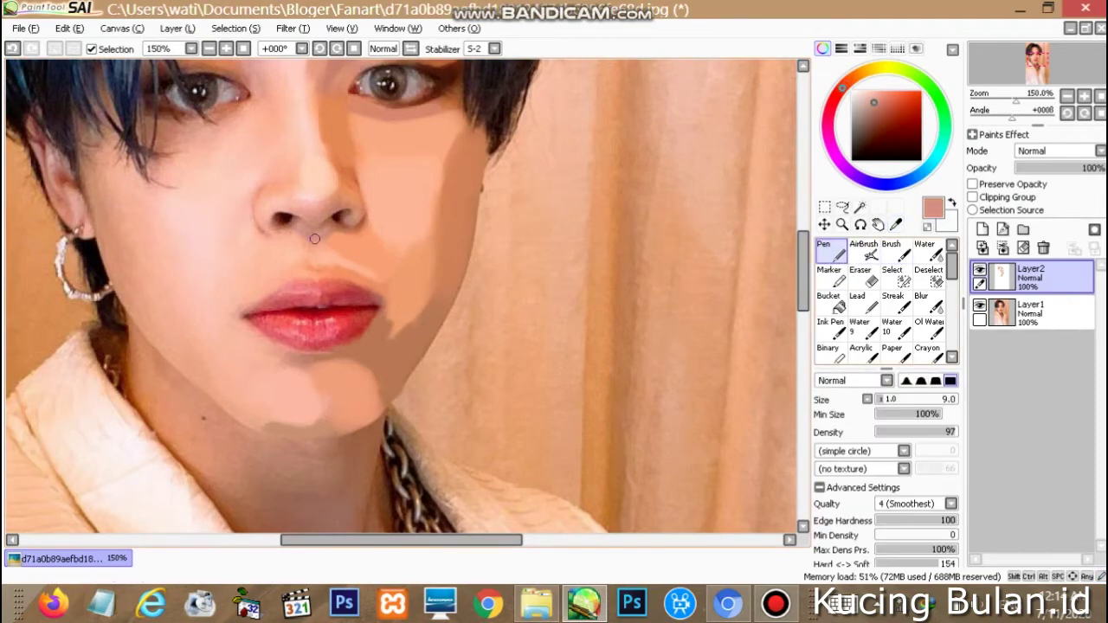
left_click(312, 267, "alt")
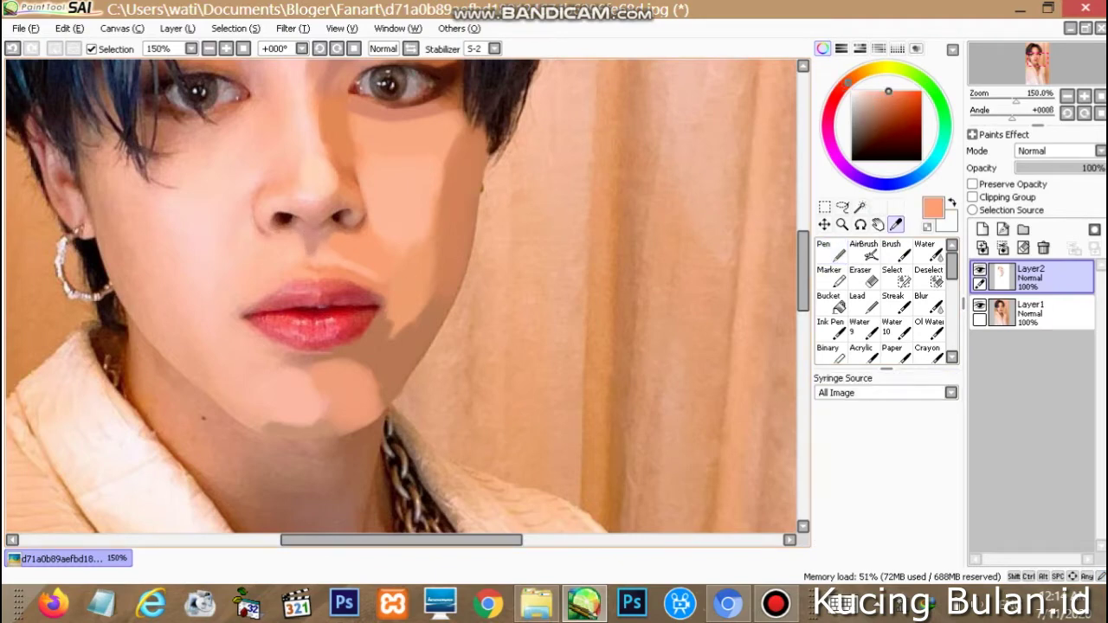
left_click(307, 275, "alt")
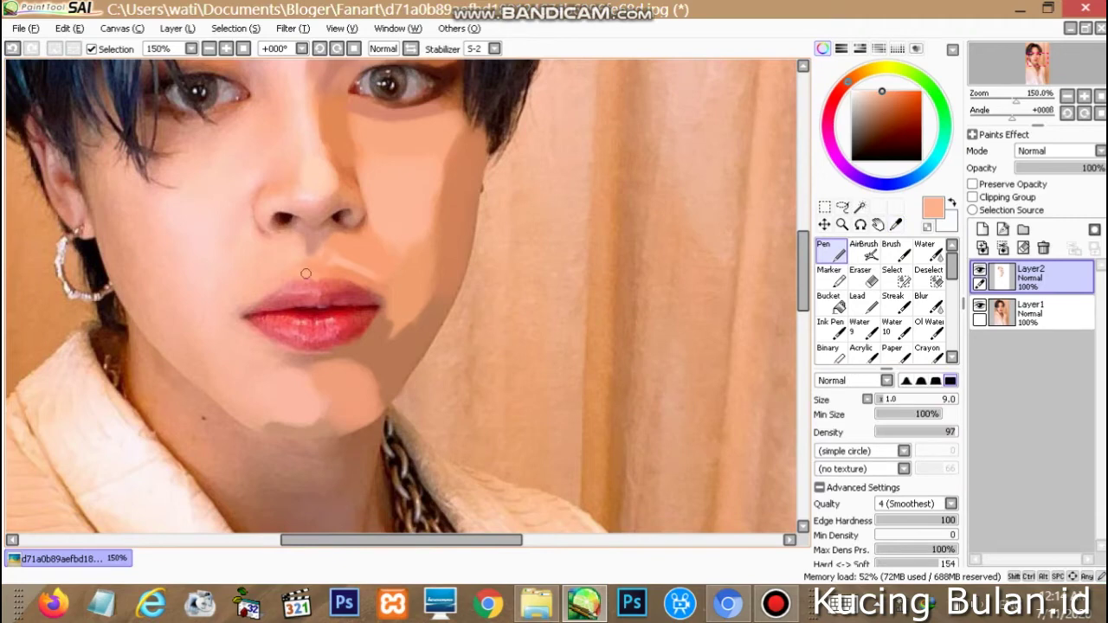
left_click(338, 258, "alt")
key("alt")
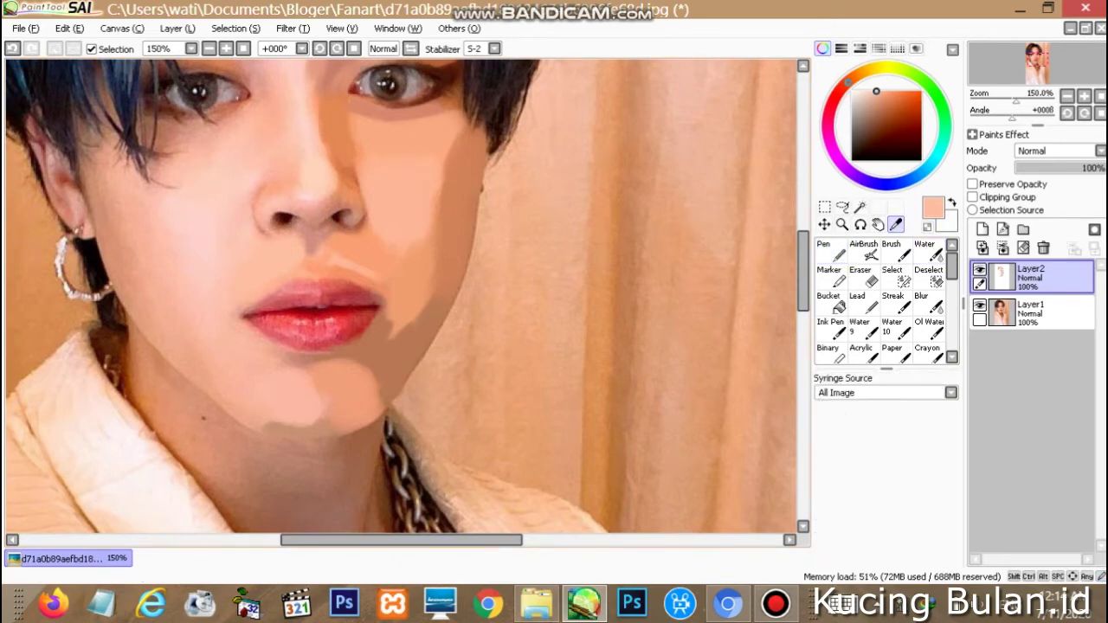
Paint the left-hand cheek beside the nose in sampled pale pink at brush size 20.
left_click(216, 177)
double_click(831, 251)
key("Escape")
mouse_move(218, 212)
left_mouse_down()
mouse_move(192, 257)
mouse_move(202, 257)
mouse_move(195, 315)
mouse_move(225, 252)
left_mouse_up()
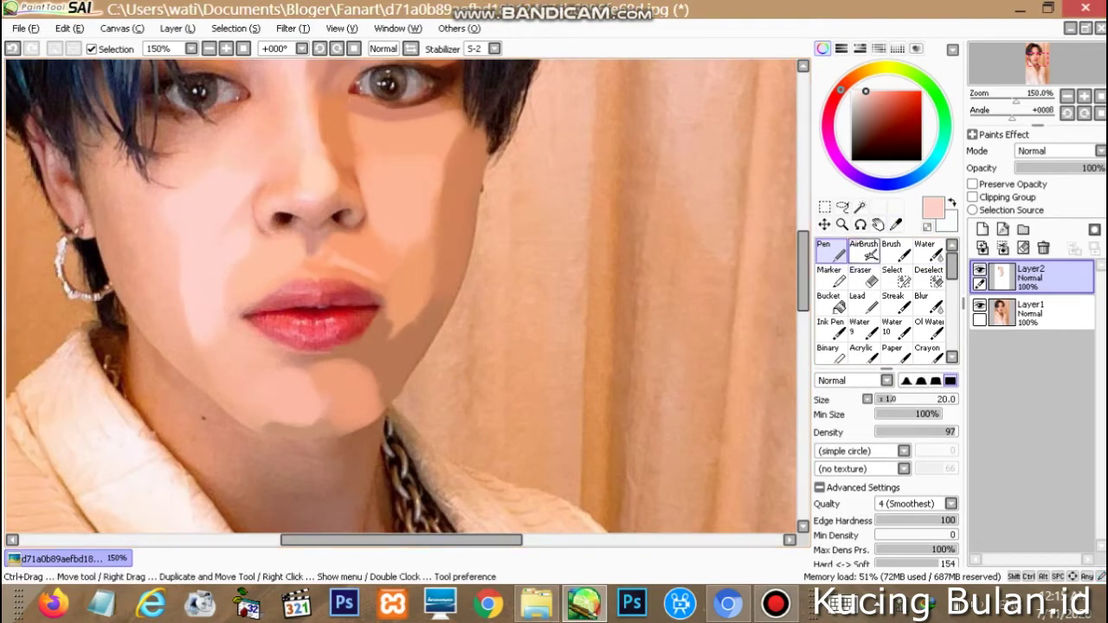
Paint the skin beside the left nostril and below the left-hand eye in sampled pink and peach at brush size 13.
left_click(259, 200, "alt")
left_click(887, 399)
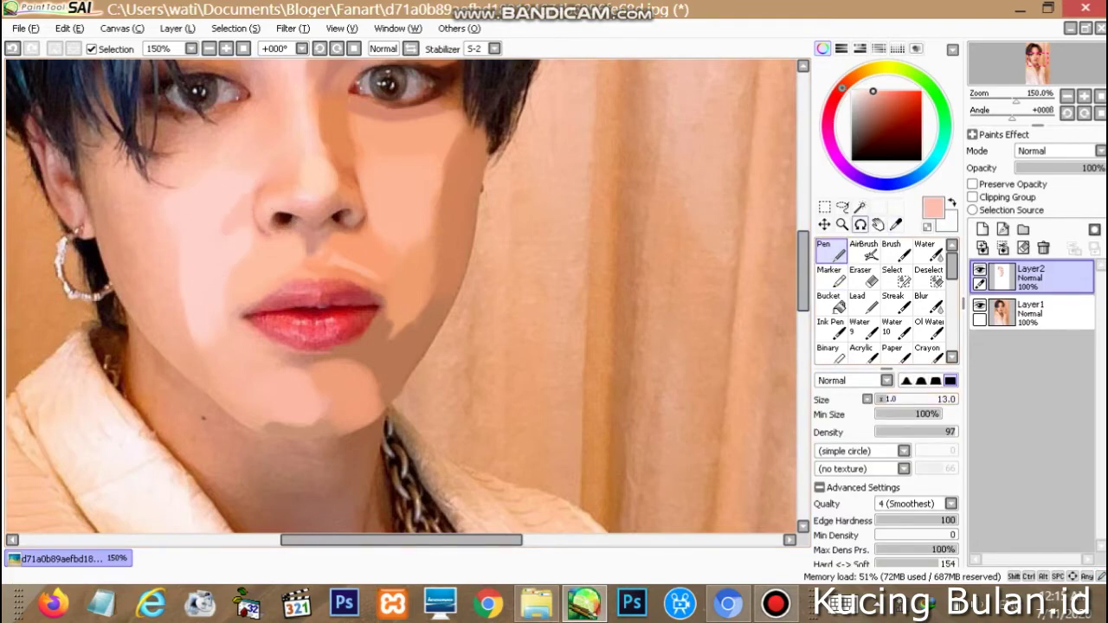
left_click(225, 129, "alt")
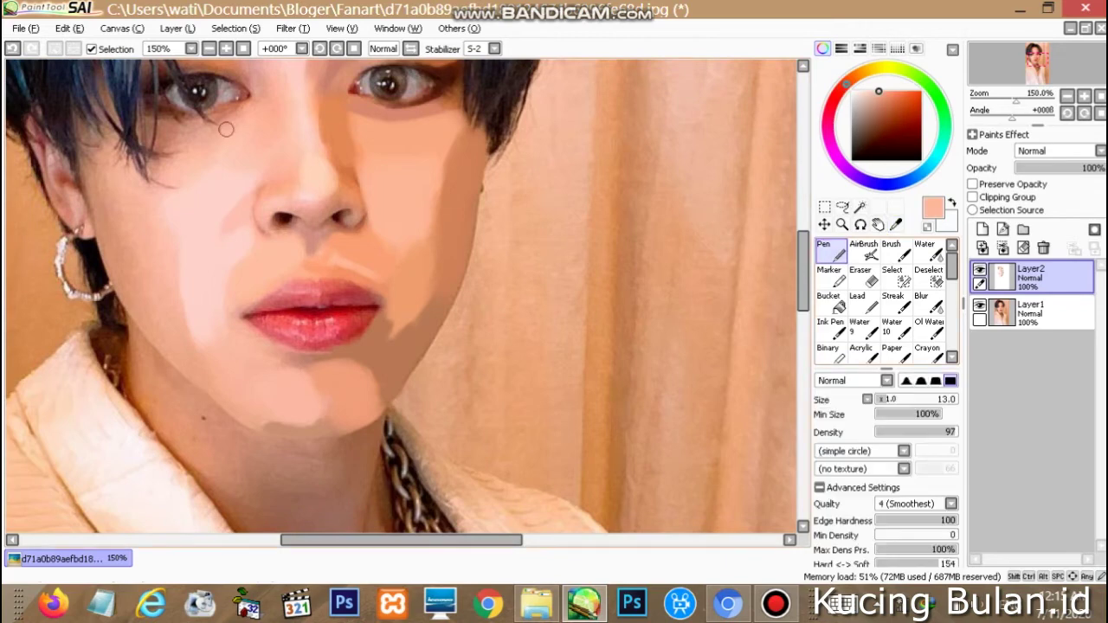
key("alt")
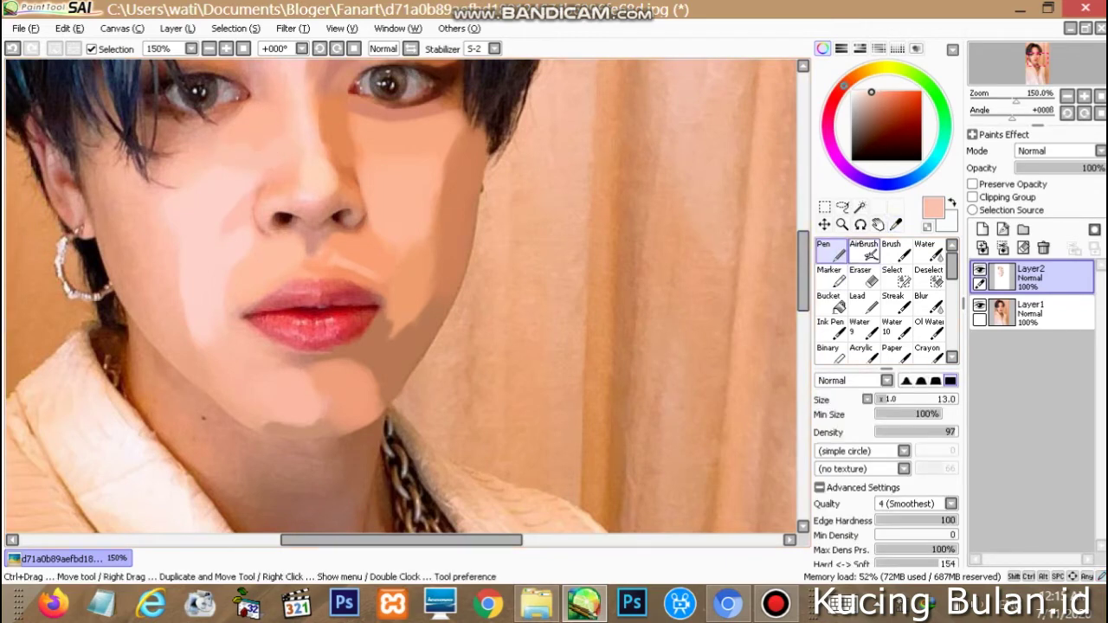
left_click(279, 164, "alt")
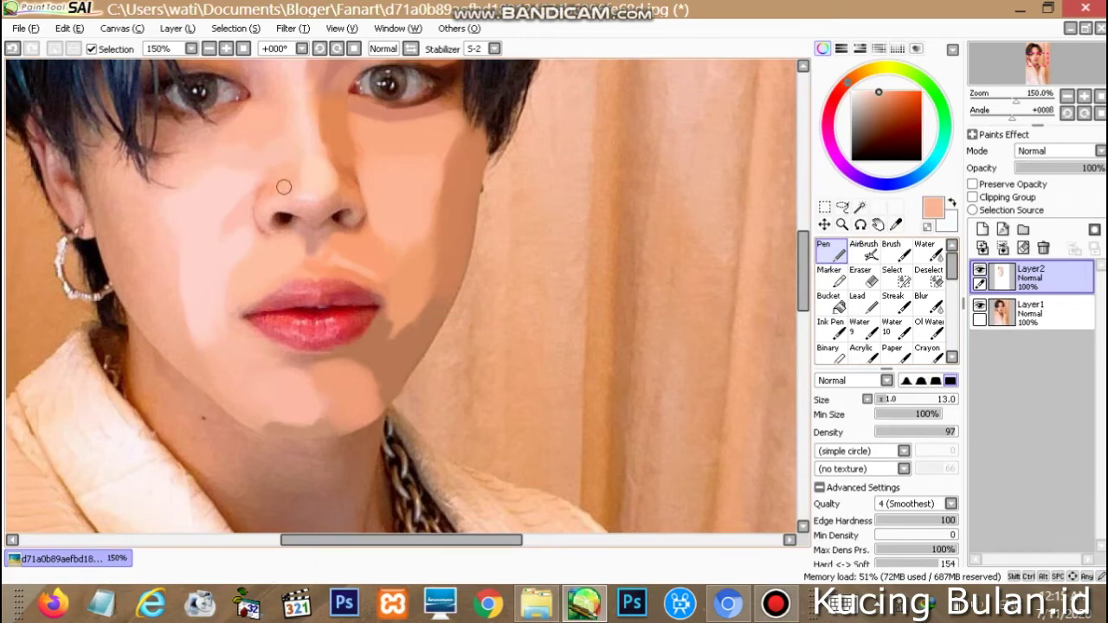
Paint the skin between the left-hand eye and the nose bridge in sampled salmon pink.
left_click_drag(803, 271, 804, 252)
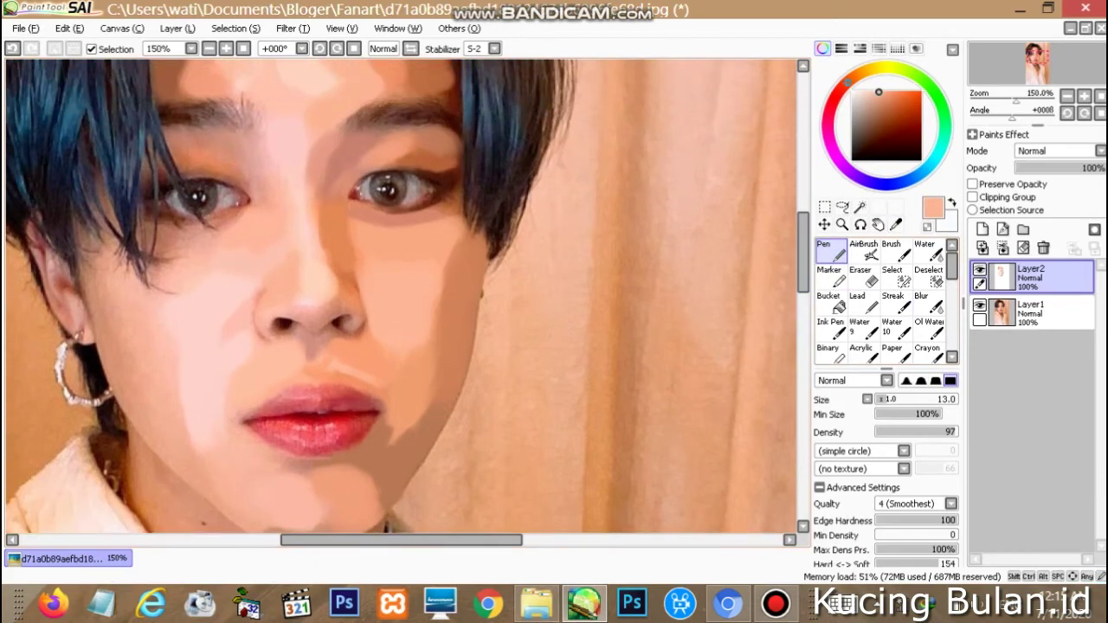
left_click(896, 225)
left_click(260, 173)
left_click(271, 180, "alt")
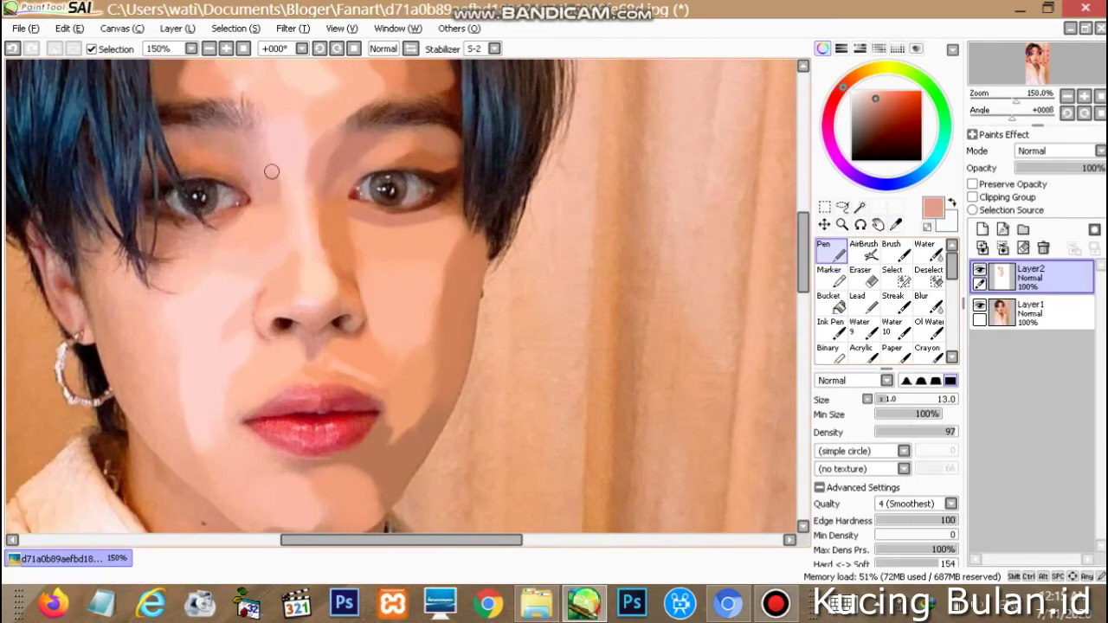
left_click(355, 145, "alt")
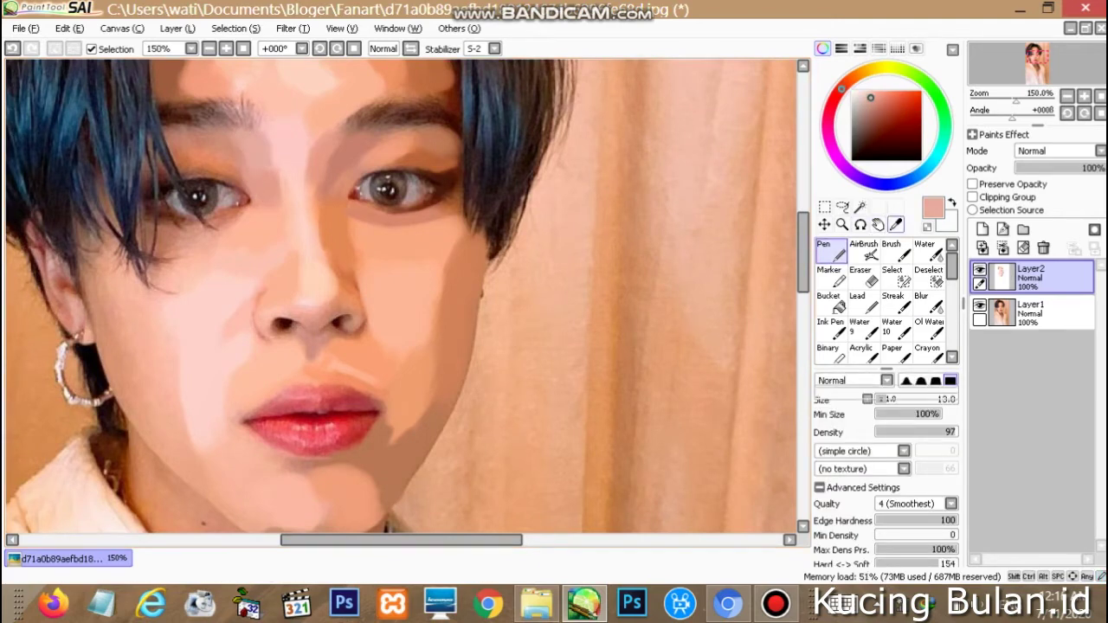
Shade the left-hand upper eyelid in sampled orange and darker brown tones, reducing the brush size to 6.
left_click(264, 85, "alt")
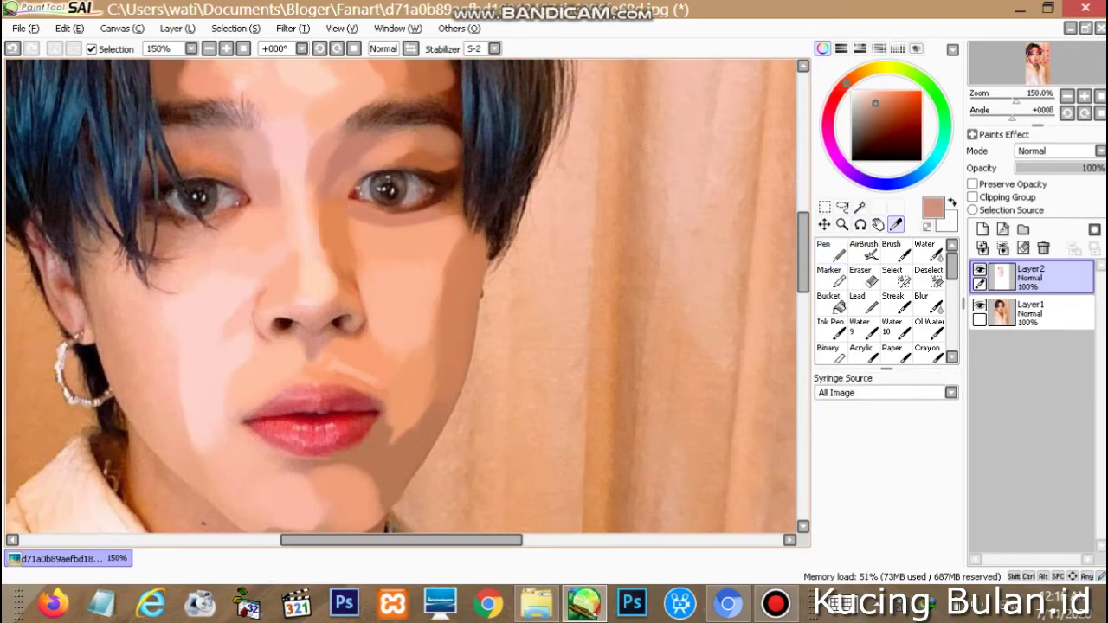
left_click(230, 136, "alt")
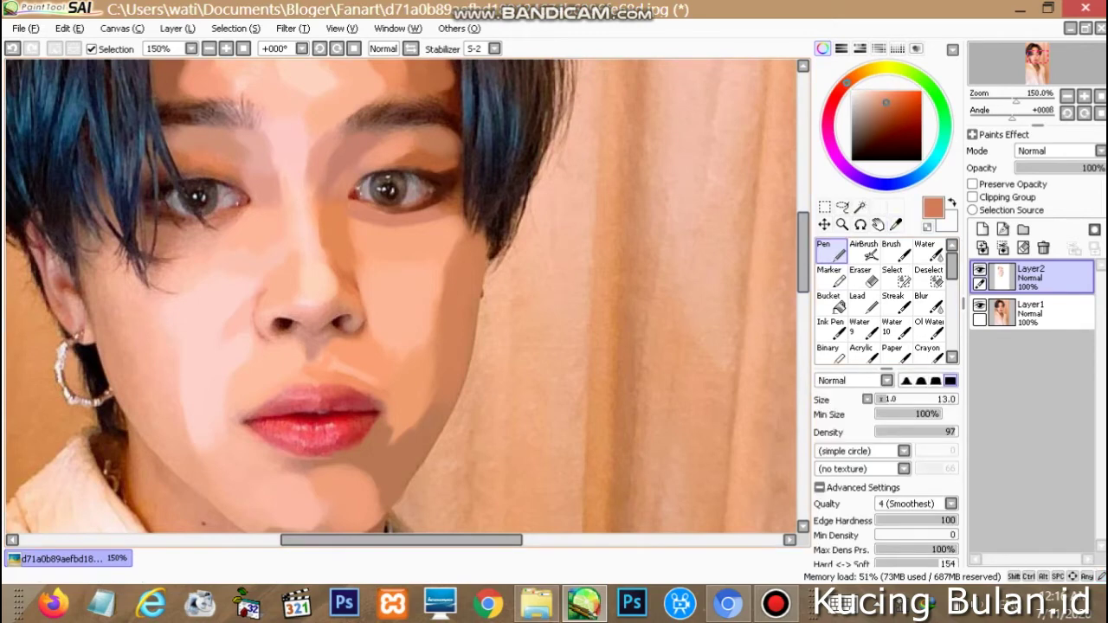
left_click(213, 163, "alt")
left_click(831, 276)
left_click(831, 251)
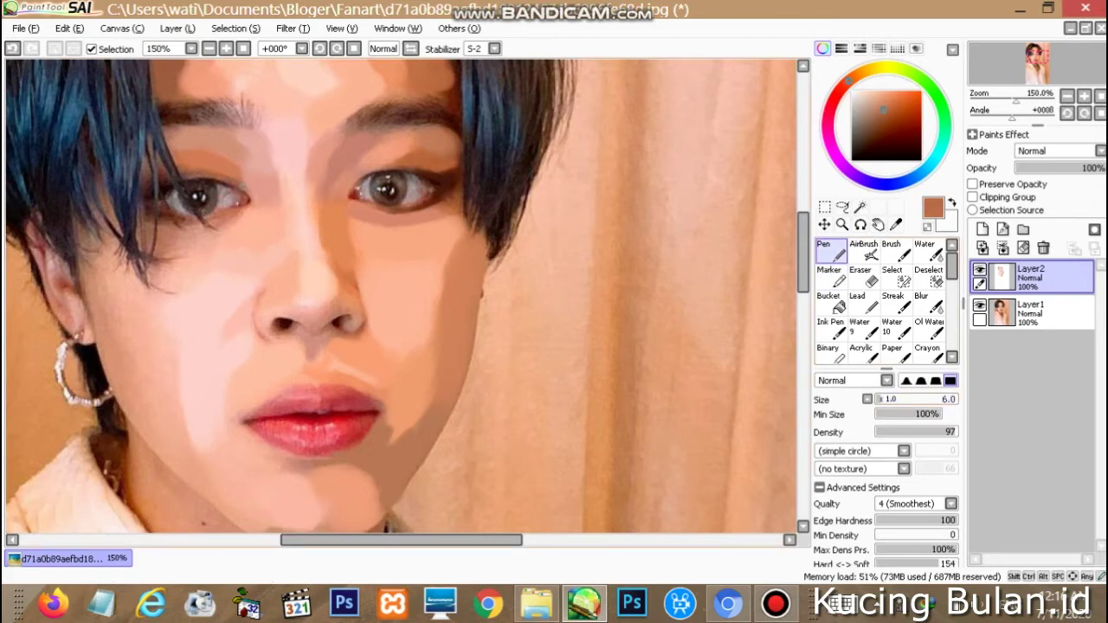
left_click(218, 179, "alt")
left_click(226, 49)
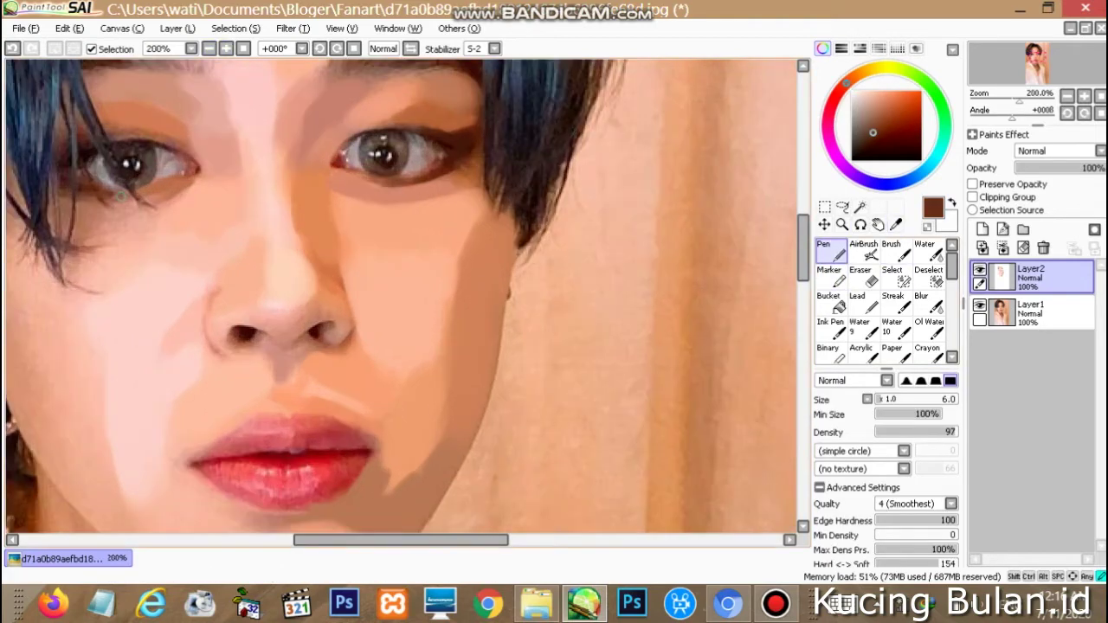
left_click(12, 48)
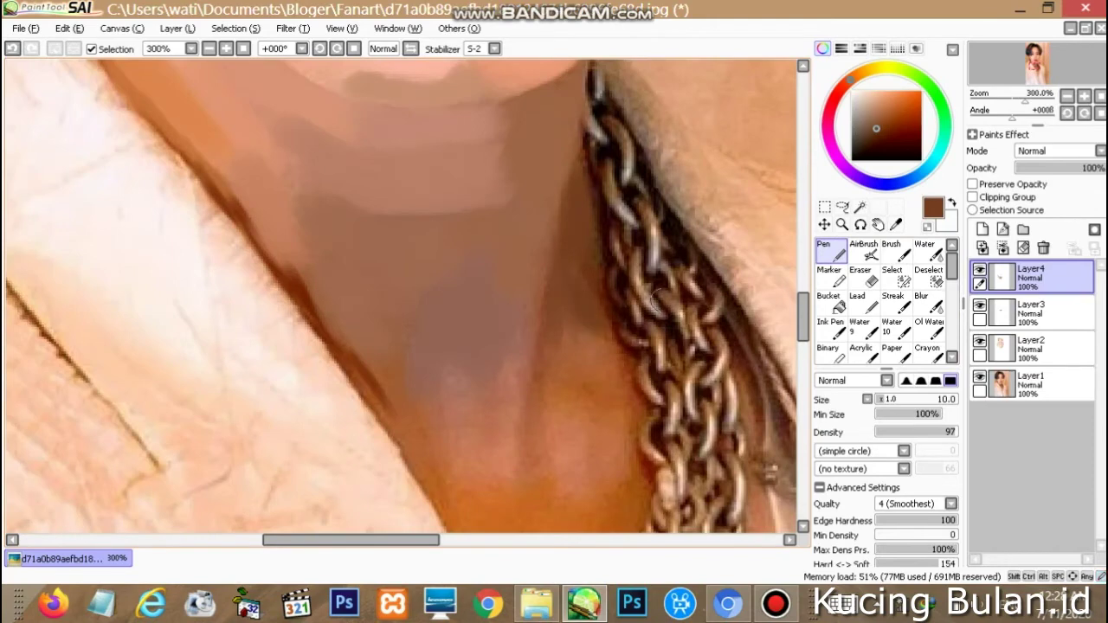
Paint the right side of the neck beside the chain in sampled browns on Layer4 at brush size 10.
left_click(896, 224)
left_click(567, 217)
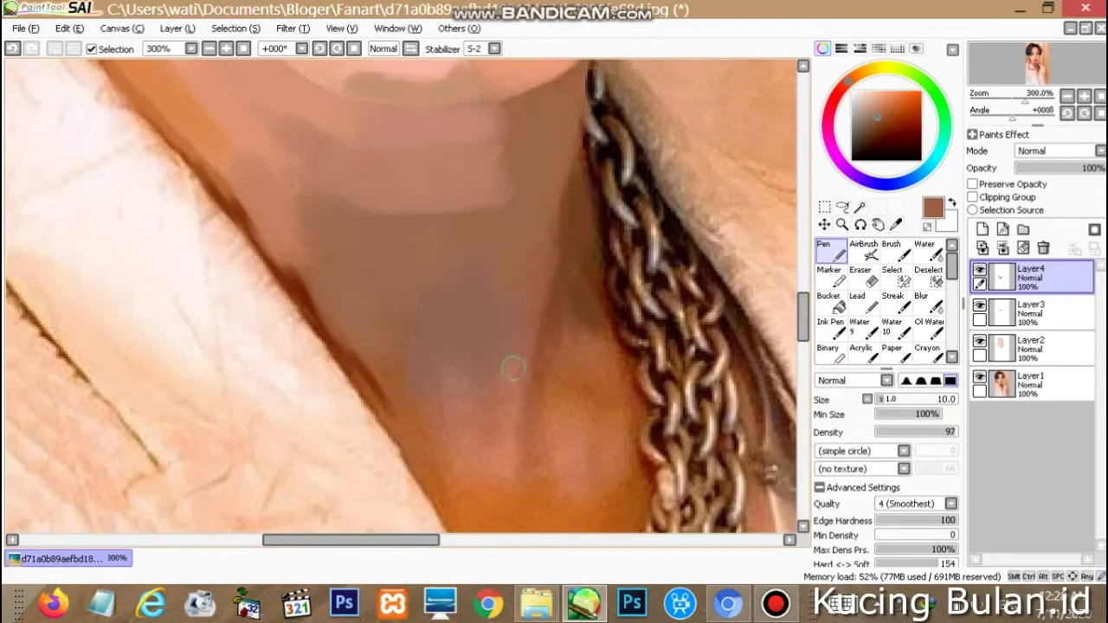
scroll(774, 289, "down", 3)
left_click(604, 242, "alt")
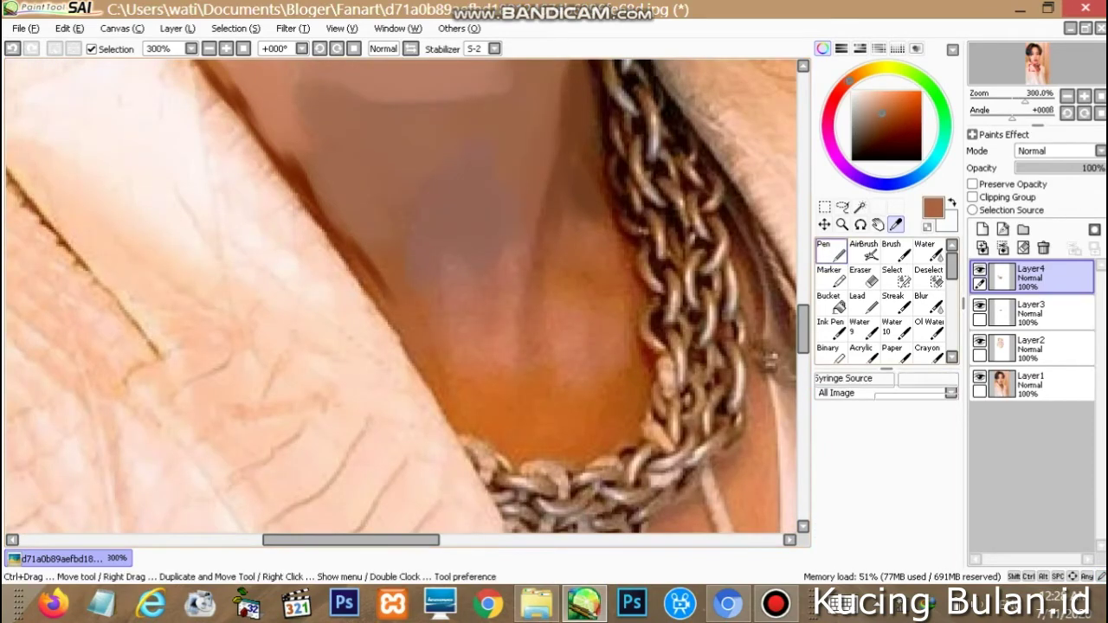
left_click(592, 298, "alt")
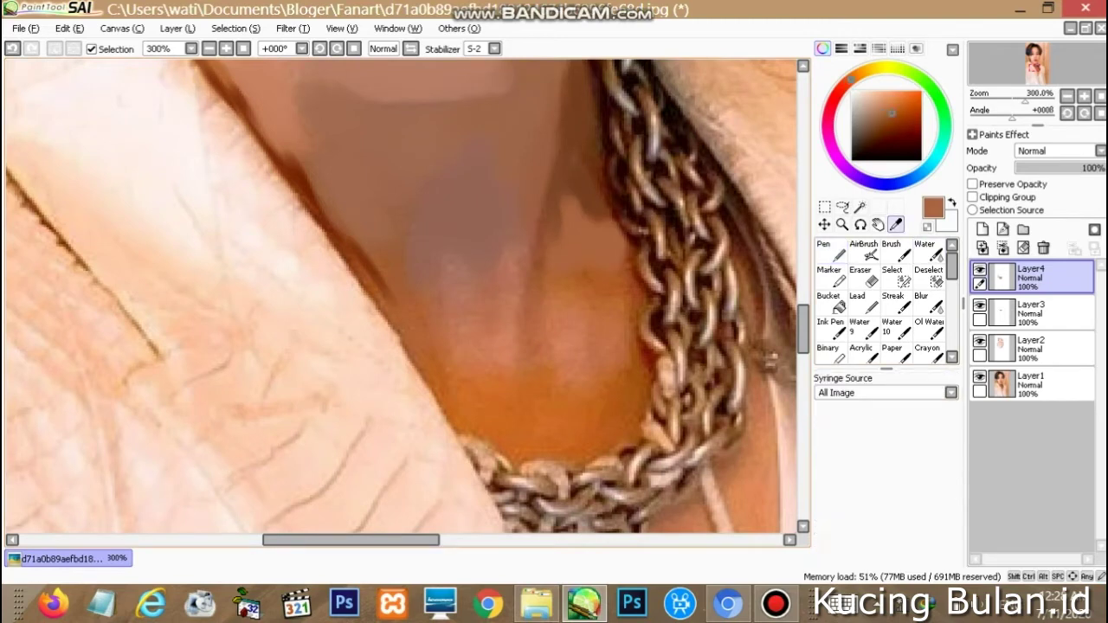
left_click_drag(592, 297, 613, 300)
Paint the centre of the lower neck in sampled reddish brown and mauve patches with the Pen.
left_click(896, 225)
left_click(563, 337)
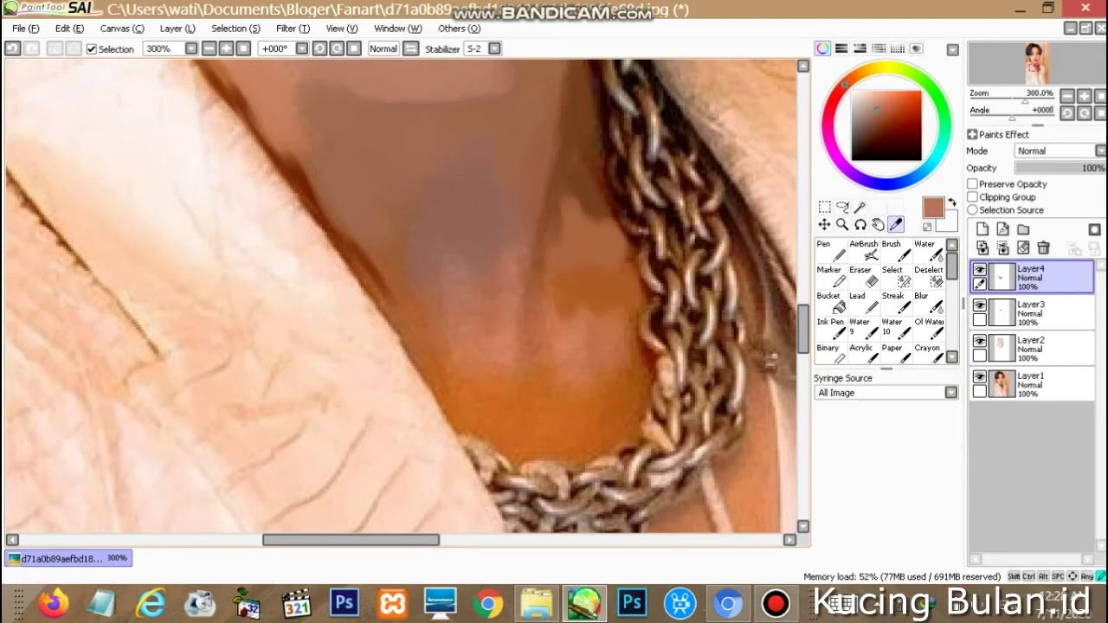
left_click(864, 251)
key("n")
key("alt")
left_click(832, 251)
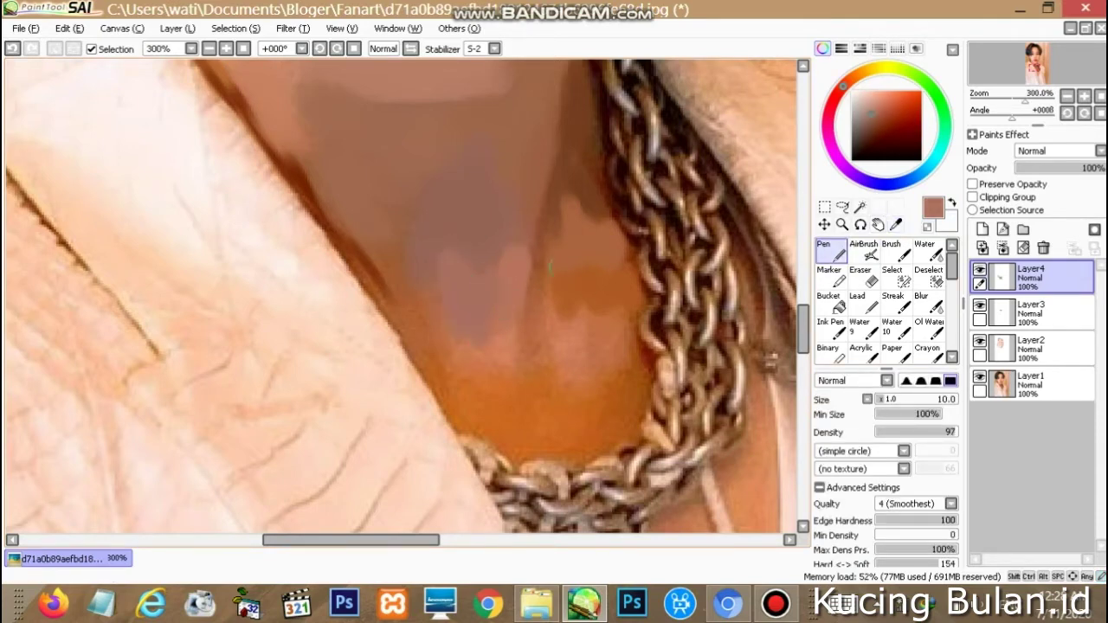
Paint orange-brown skin below the mauve neck patch and along the fold beside it.
left_click(495, 344, "alt")
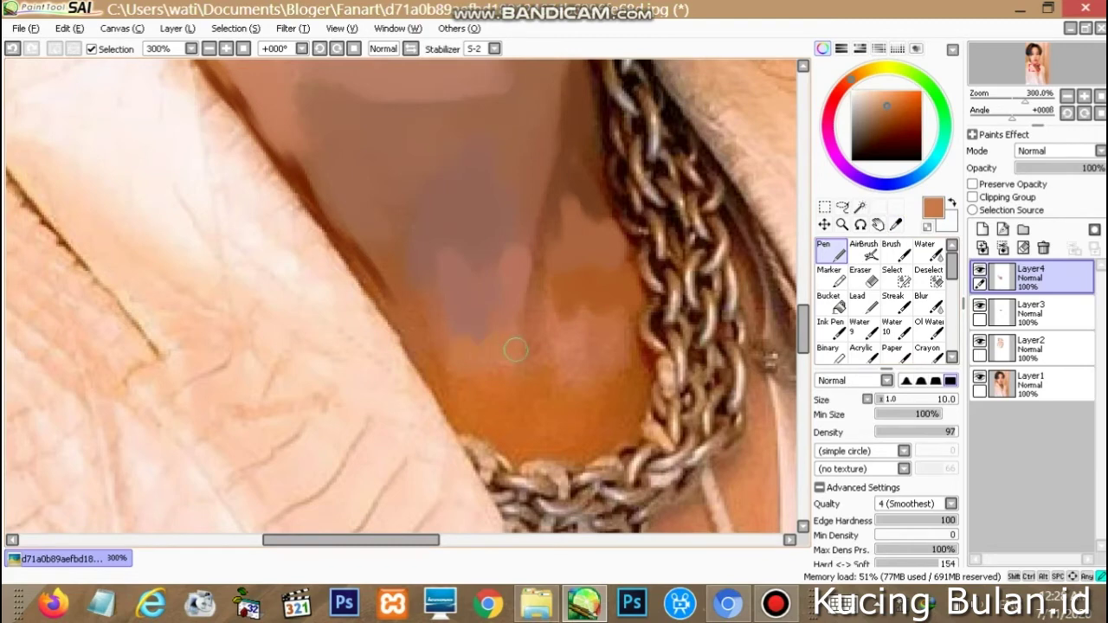
left_click(558, 320, "alt")
left_click_drag(551, 293, 547, 248)
Paint a pinkish tan patch on the lower neck near the chain and fill the skin above the necklace in orange.
left_click(564, 358, "alt")
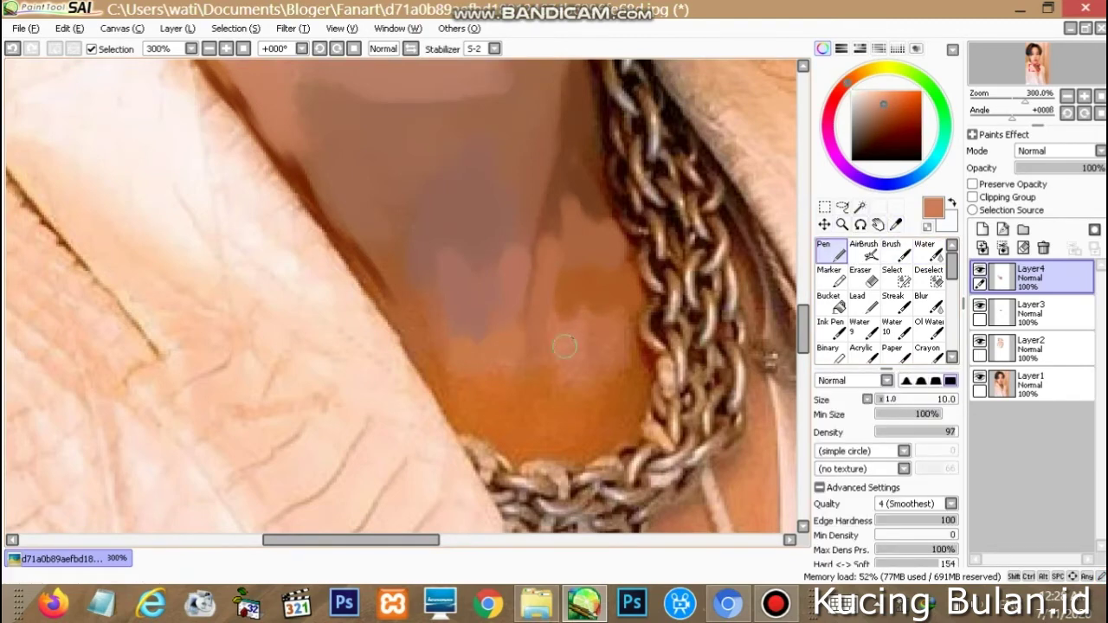
left_click(595, 343, "alt")
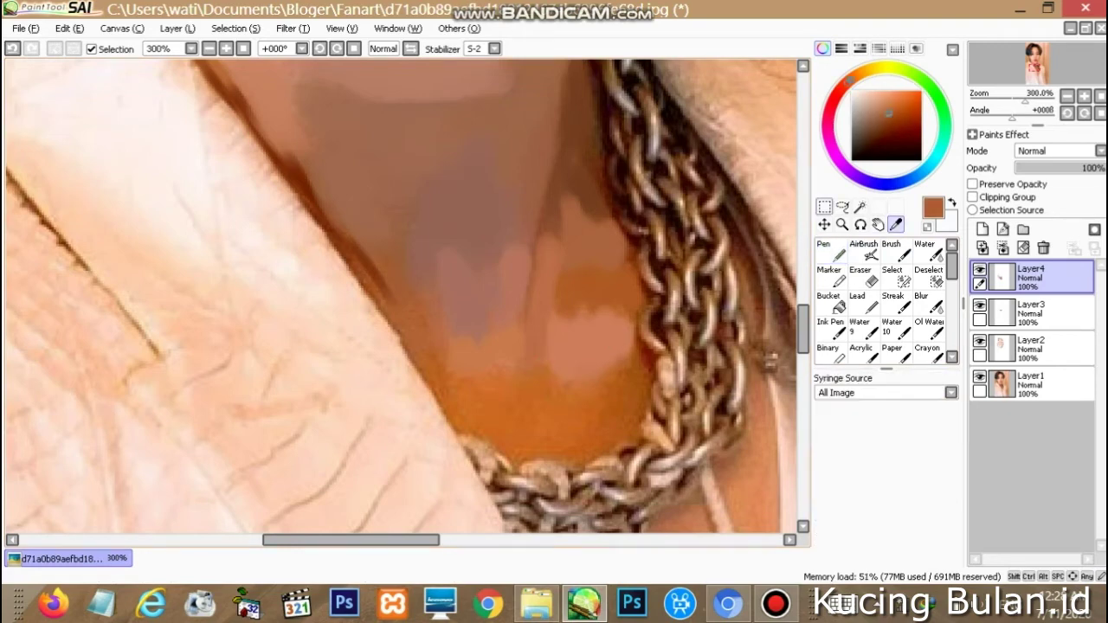
left_click(454, 400, "alt")
mouse_move(532, 390)
left_mouse_down()
mouse_move(551, 427)
mouse_move(634, 398)
mouse_move(638, 356)
mouse_move(593, 431)
mouse_move(624, 395)
left_mouse_up()
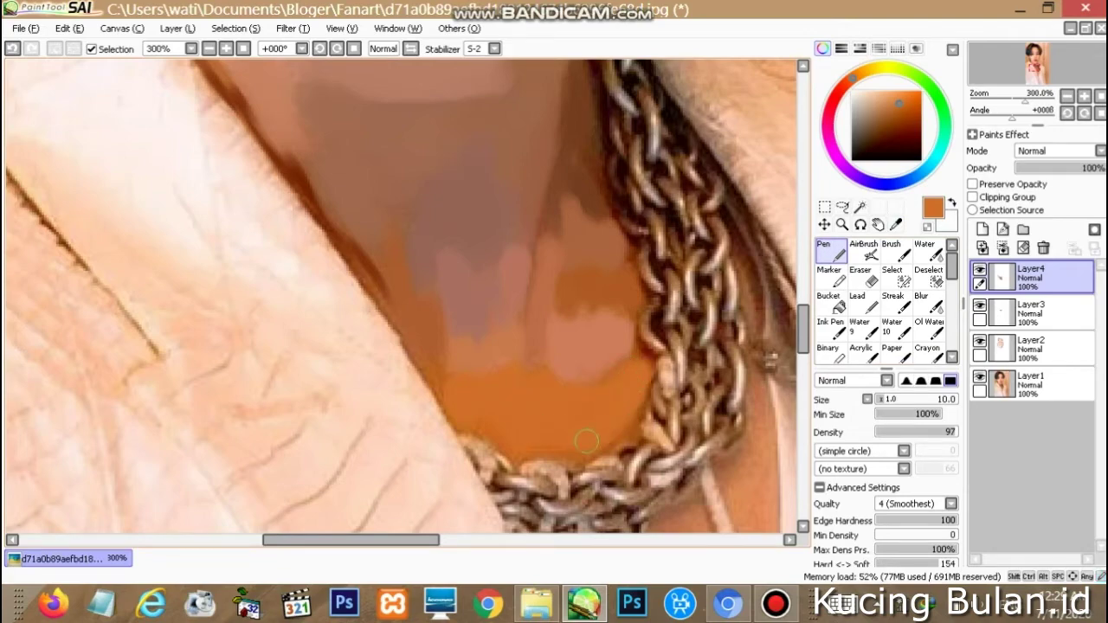
Fill the chest below the necklace down to the neckline in sampled orange-peach at brush size 26.
scroll(516, 441, "down", 5)
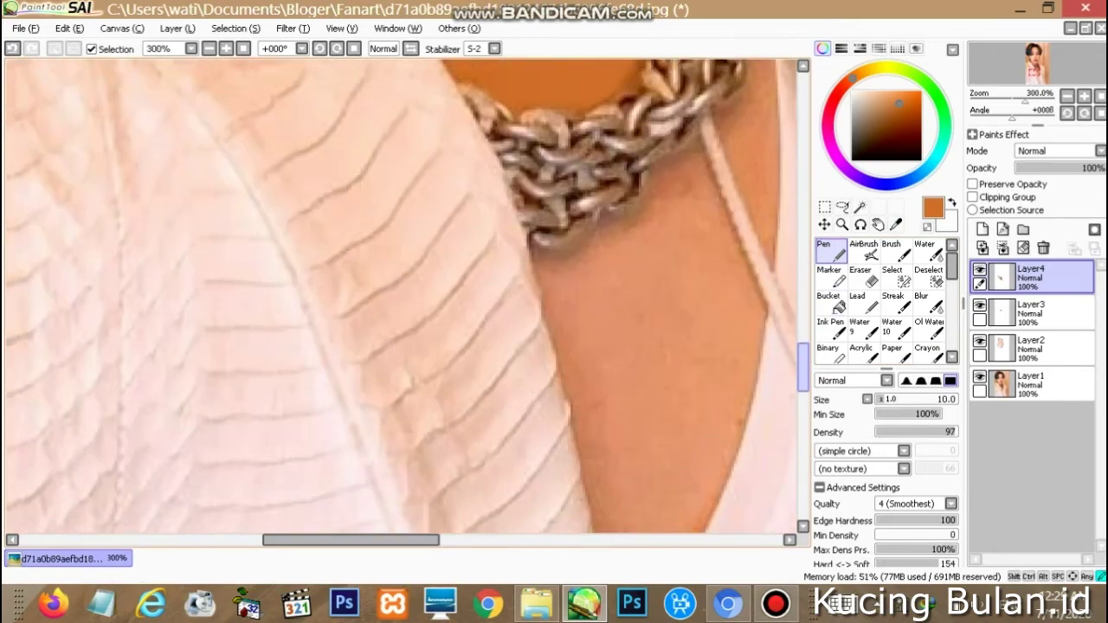
left_click(617, 264, "alt")
left_click_drag(884, 399, 898, 399)
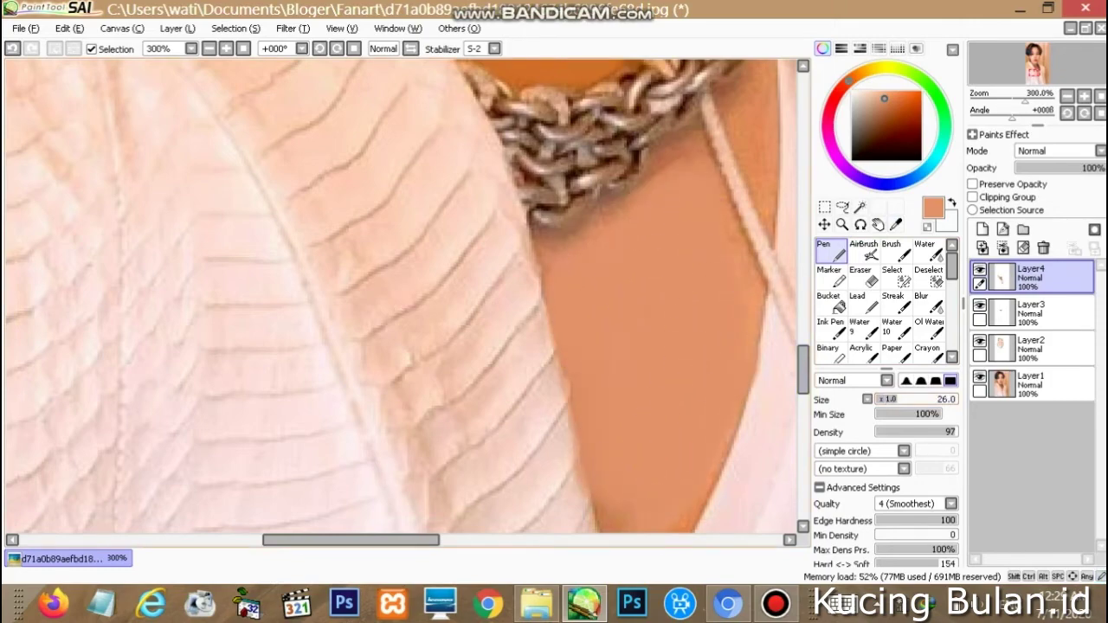
scroll(745, 372, "up", 2)
scroll(673, 141, "down", 3)
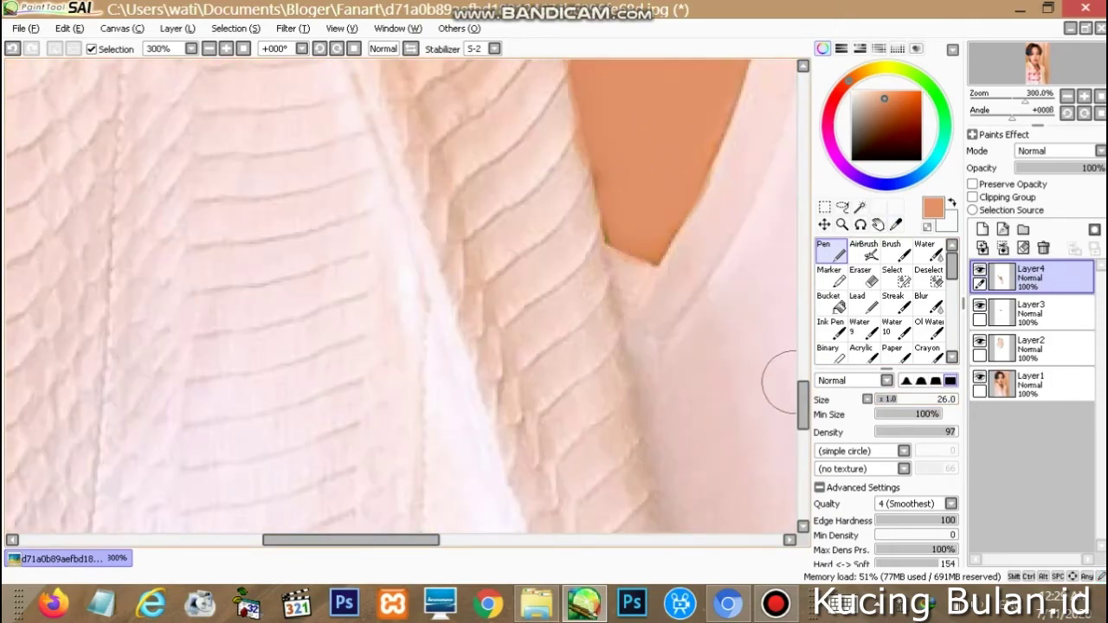
scroll(779, 385, "up", 5)
left_click_drag(803, 348, 803, 355)
Paint the strip of chest skin beside the thin strap in sampled orange-peach with the Pen at size 5.
left_click(887, 400)
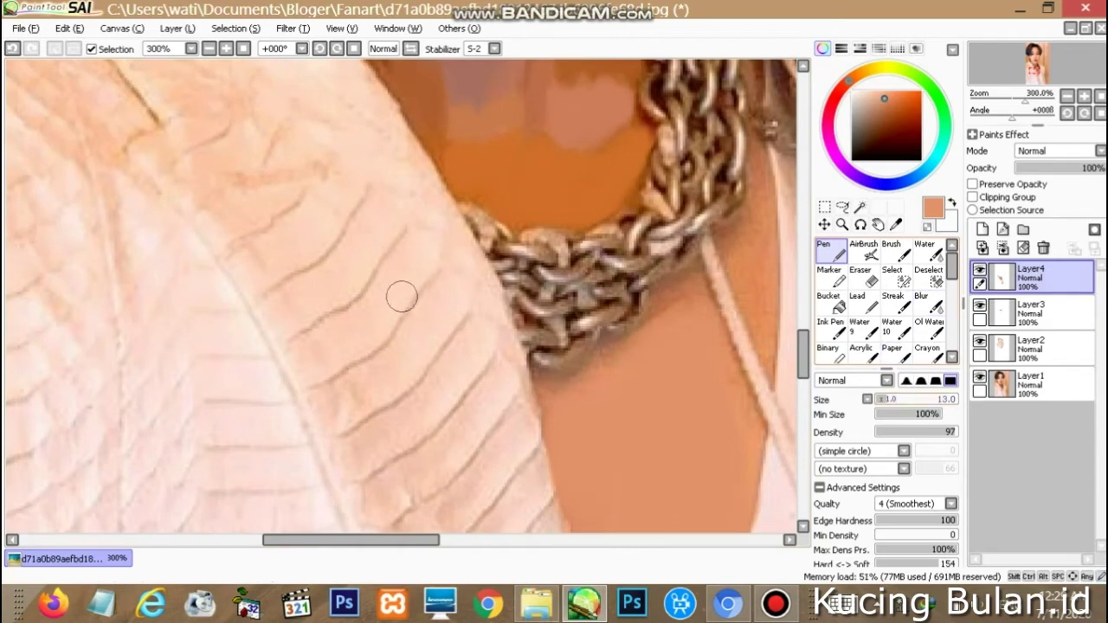
left_click_drag(351, 540, 383, 540)
left_click(896, 225)
left_click(606, 346)
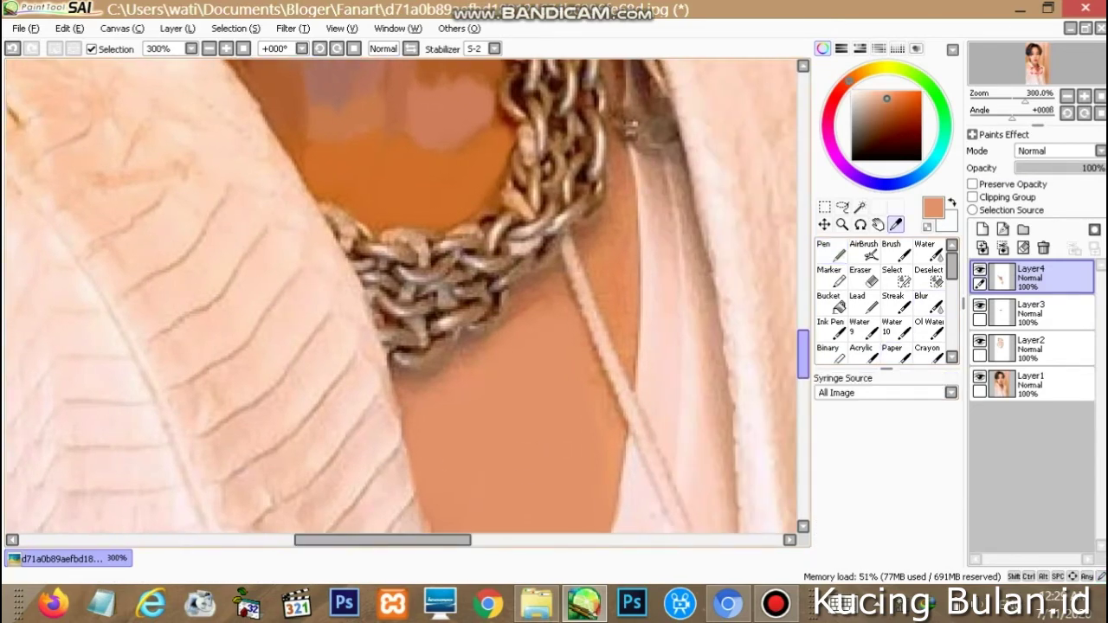
left_click(829, 252)
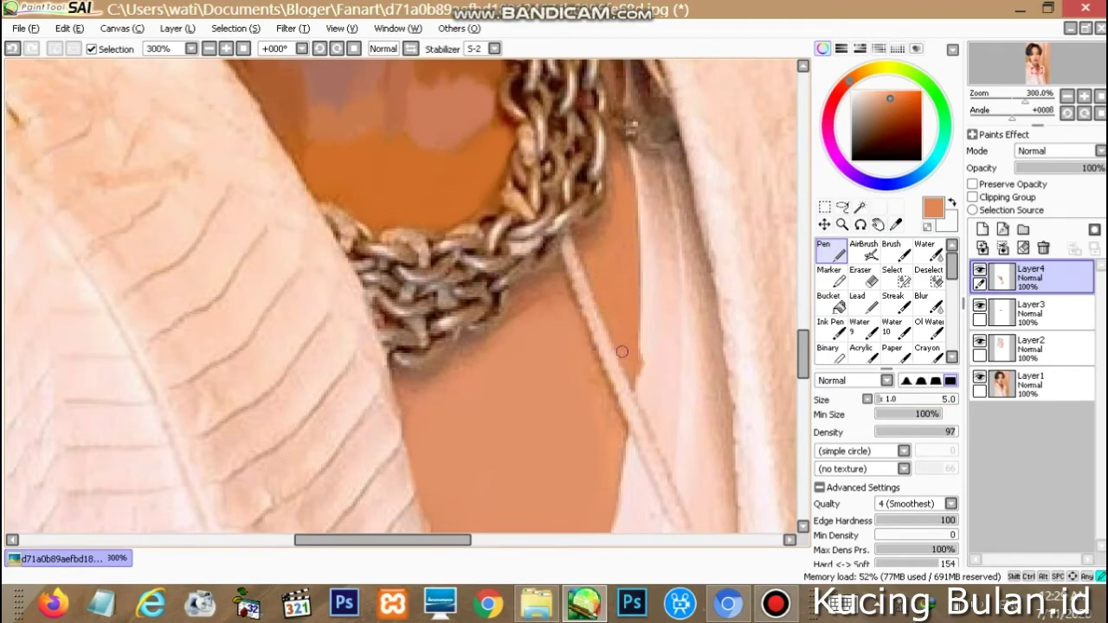
left_click(208, 49)
left_click(209, 49)
left_click(208, 48)
left_click_drag(803, 336, 803, 257)
left_click(776, 604)
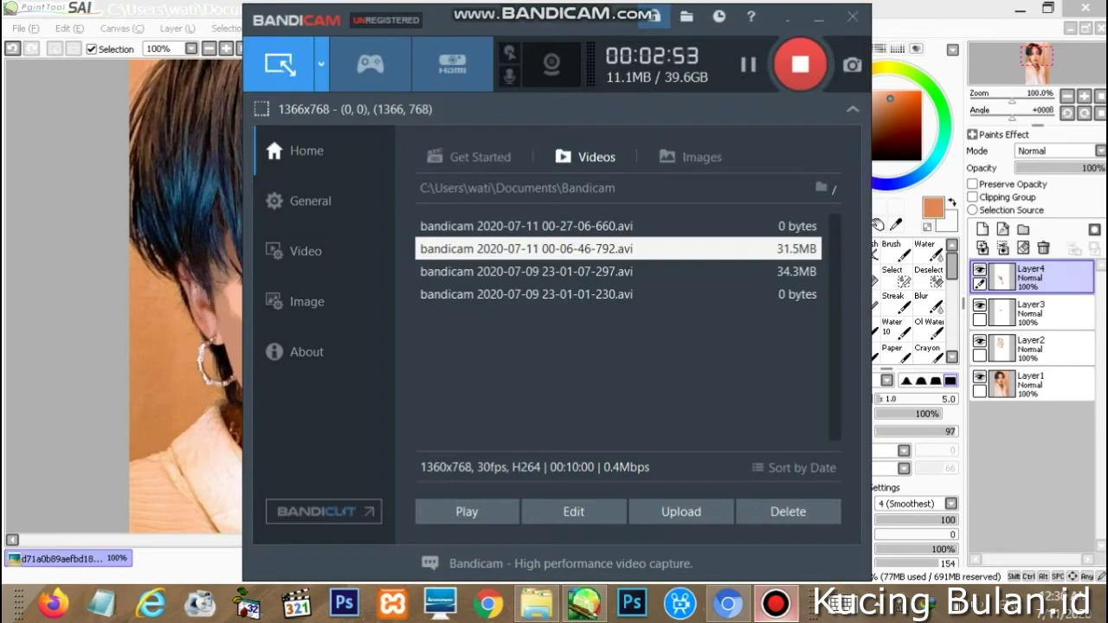
left_click(655, 16)
Smooth the forehead's colour patches on Layer2 using the Blend brush at size 47 and density 61.
left_click_drag(804, 253, 803, 249)
left_click(1043, 349)
left_click_drag(952, 265, 953, 283)
scroll(883, 299, "down", 2)
left_click(891, 269)
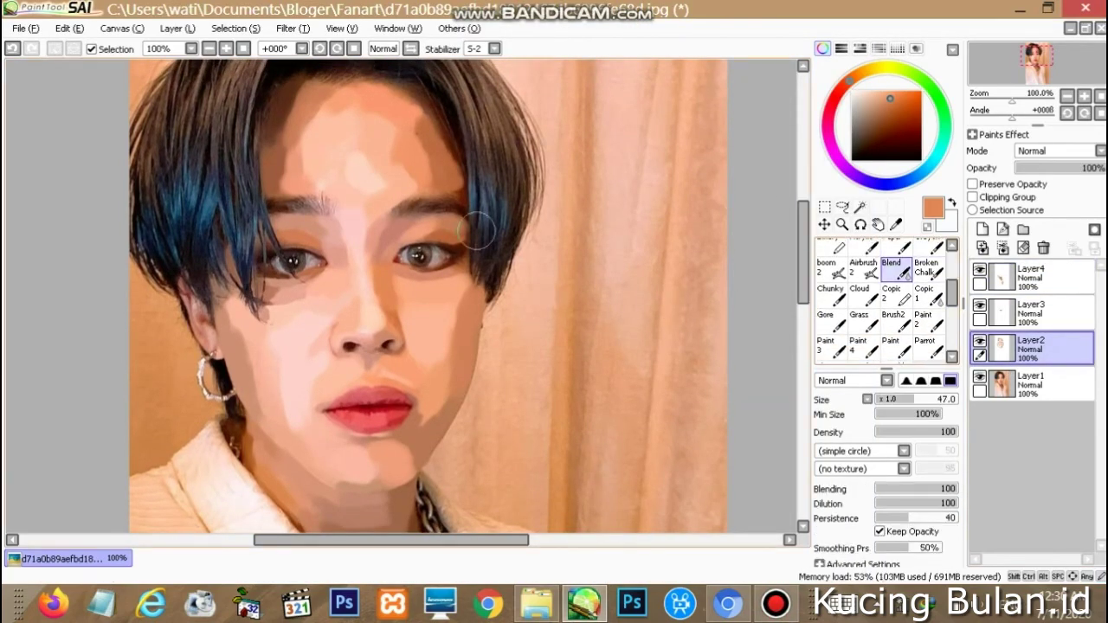
left_click(226, 48)
left_click(226, 48)
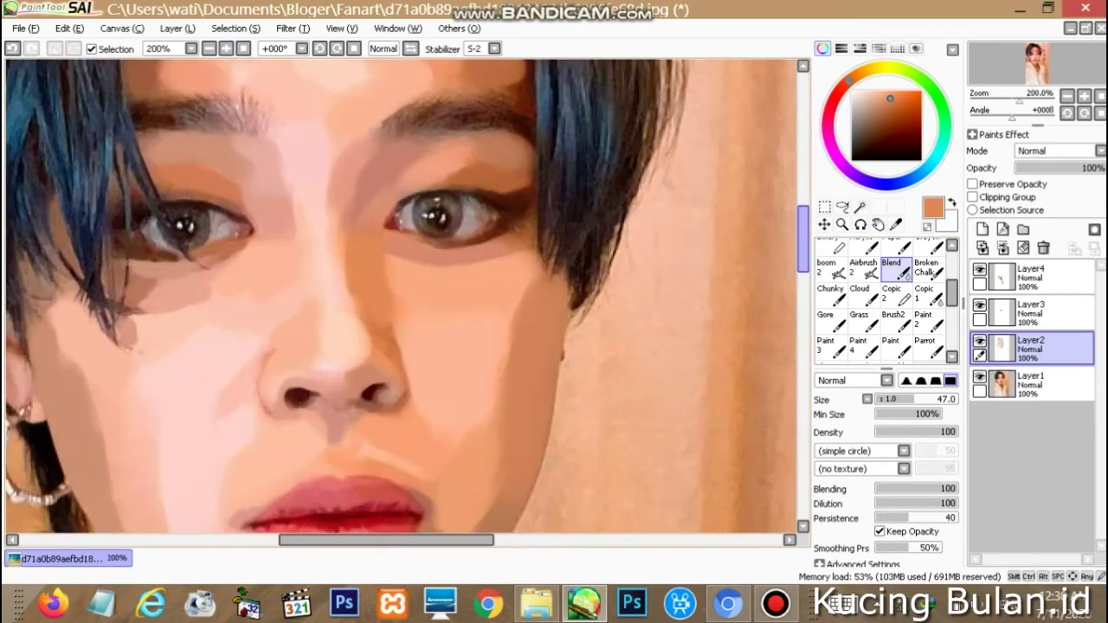
left_click_drag(803, 240, 803, 205)
left_click_drag(940, 432, 926, 432)
mouse_move(240, 179)
left_mouse_down()
mouse_move(214, 128)
mouse_move(159, 202)
mouse_move(171, 214)
mouse_move(177, 299)
mouse_move(144, 240)
mouse_move(170, 304)
mouse_move(238, 148)
mouse_move(240, 192)
mouse_move(377, 214)
left_mouse_up()
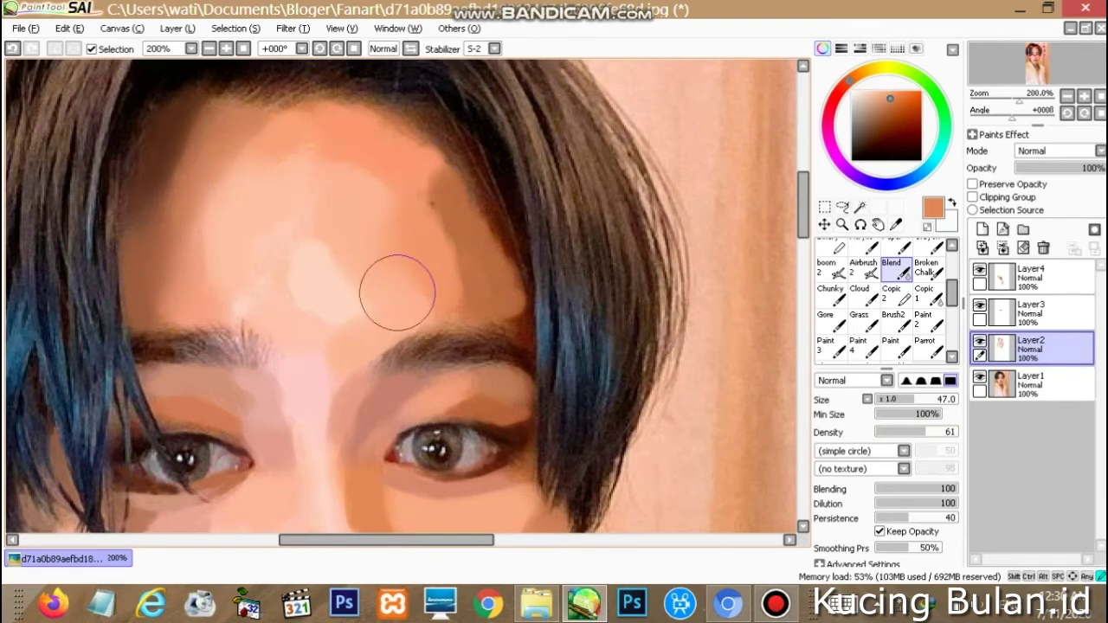
mouse_move(453, 273)
left_mouse_down()
mouse_move(417, 167)
mouse_move(427, 187)
mouse_move(314, 265)
mouse_move(348, 313)
mouse_move(258, 253)
mouse_move(363, 323)
left_mouse_up()
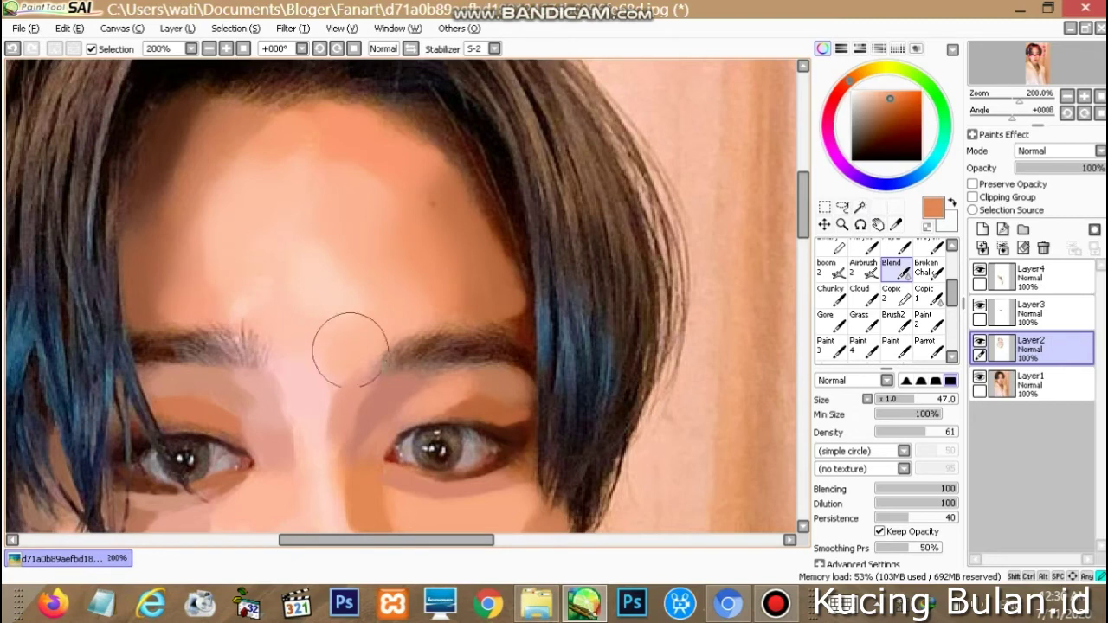
Blend the skin tones around the eyes and nose bridge at brush size 14 and density 94.
scroll(781, 217, "down", 3)
left_click_drag(803, 224, 804, 222)
left_click(888, 399)
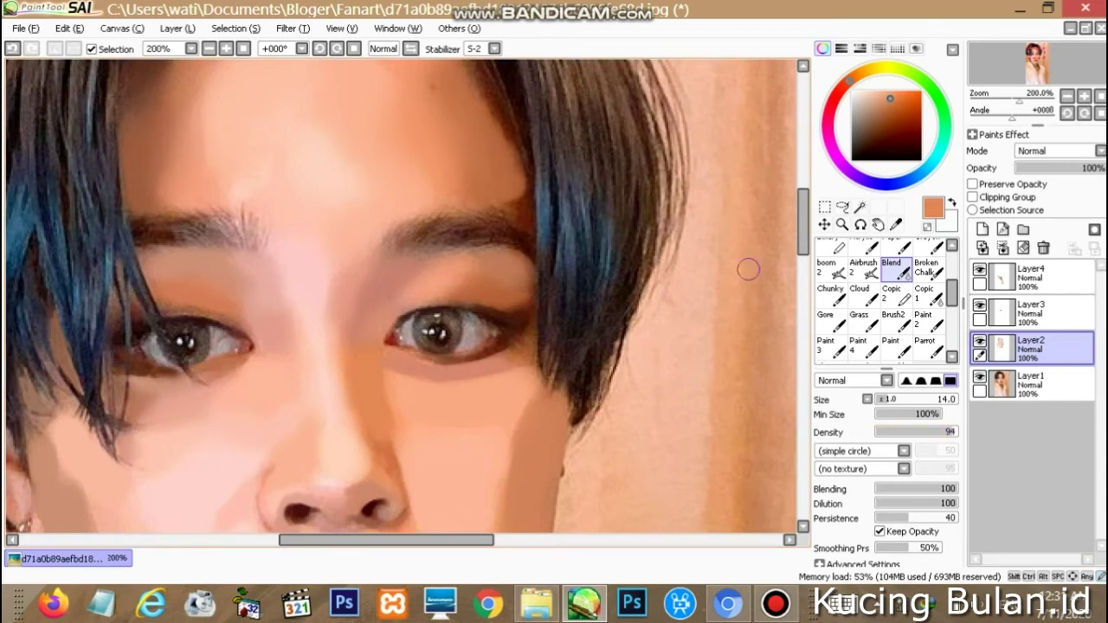
Blend the hard tone edges on both cheeks and beside the nose, using brush size 44 for the broad areas.
left_click_drag(803, 222, 804, 252)
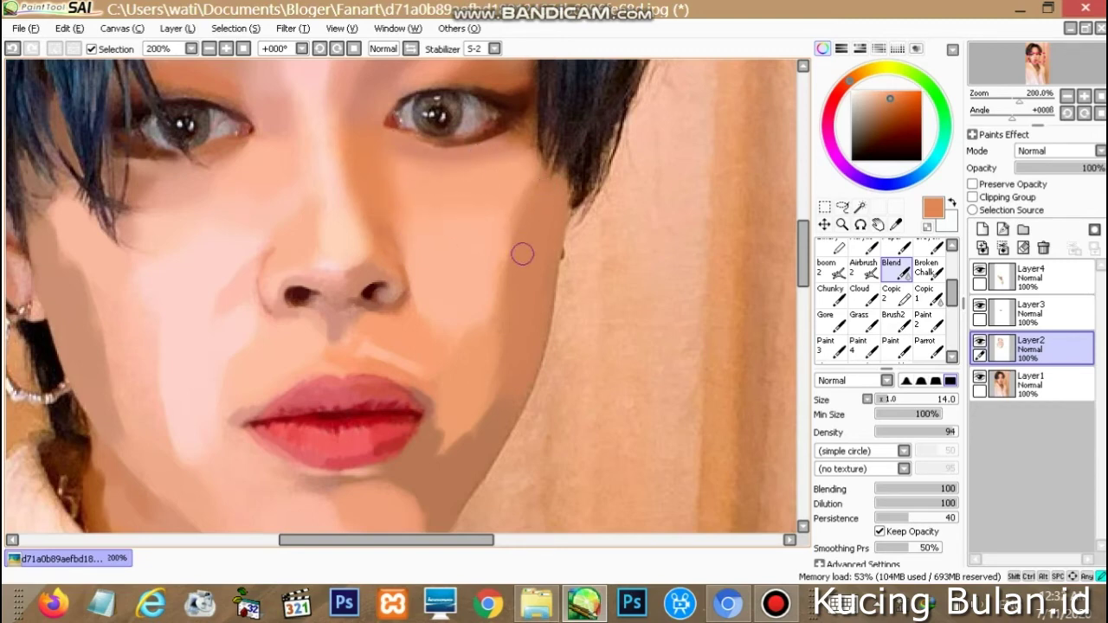
left_click(911, 399)
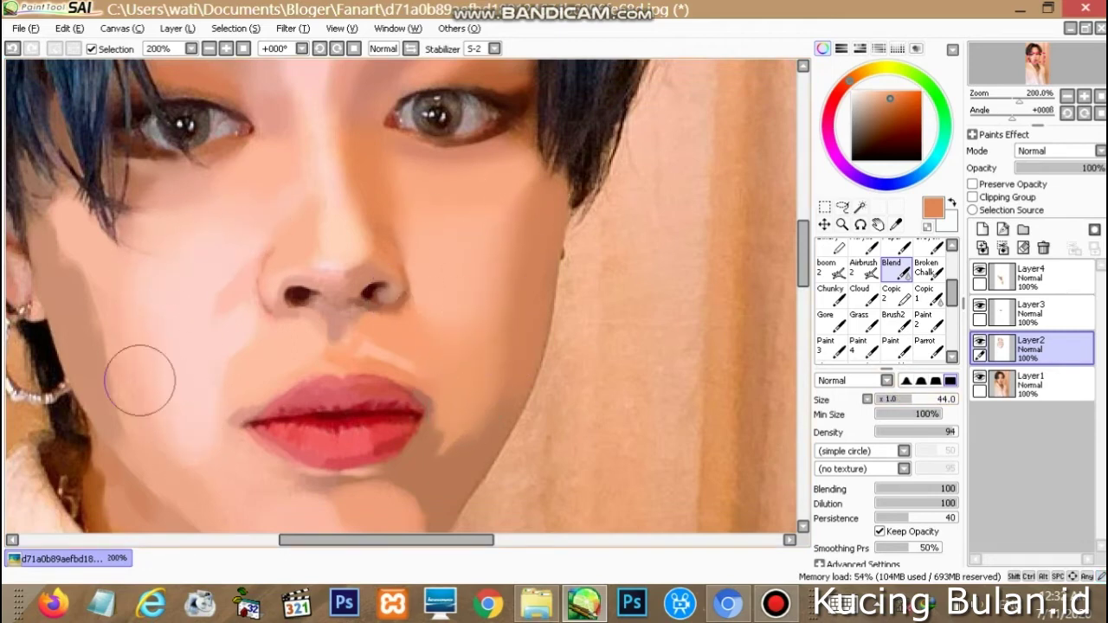
mouse_move(87, 276)
left_mouse_down()
mouse_move(161, 449)
mouse_move(56, 219)
mouse_move(77, 210)
mouse_move(117, 332)
mouse_move(125, 413)
left_mouse_up()
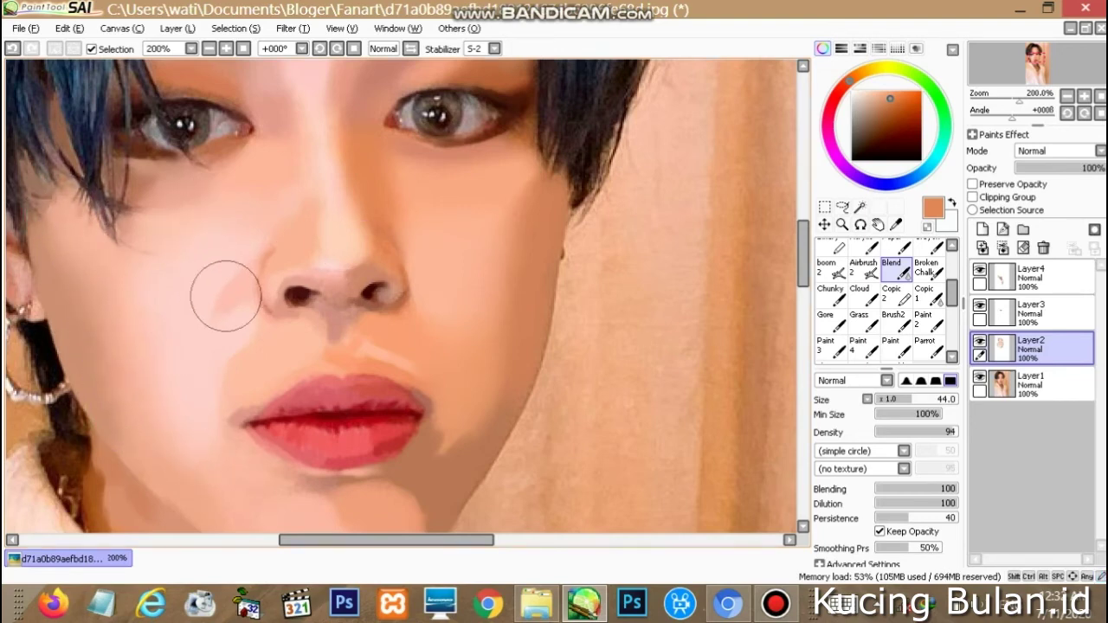
mouse_move(240, 223)
left_mouse_down()
mouse_move(286, 274)
mouse_move(284, 201)
mouse_move(215, 355)
mouse_move(274, 402)
left_mouse_up()
Blend the skin around the nose, mouth and chin down to the jawline at brush size 21.
left_click(894, 399)
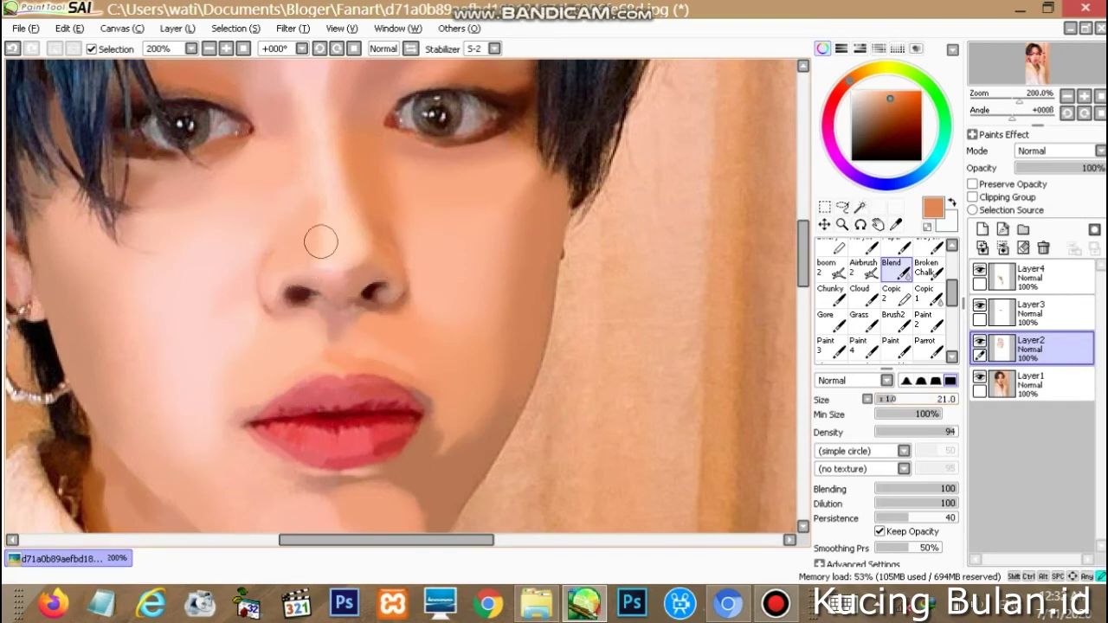
scroll(767, 246, "down", 3)
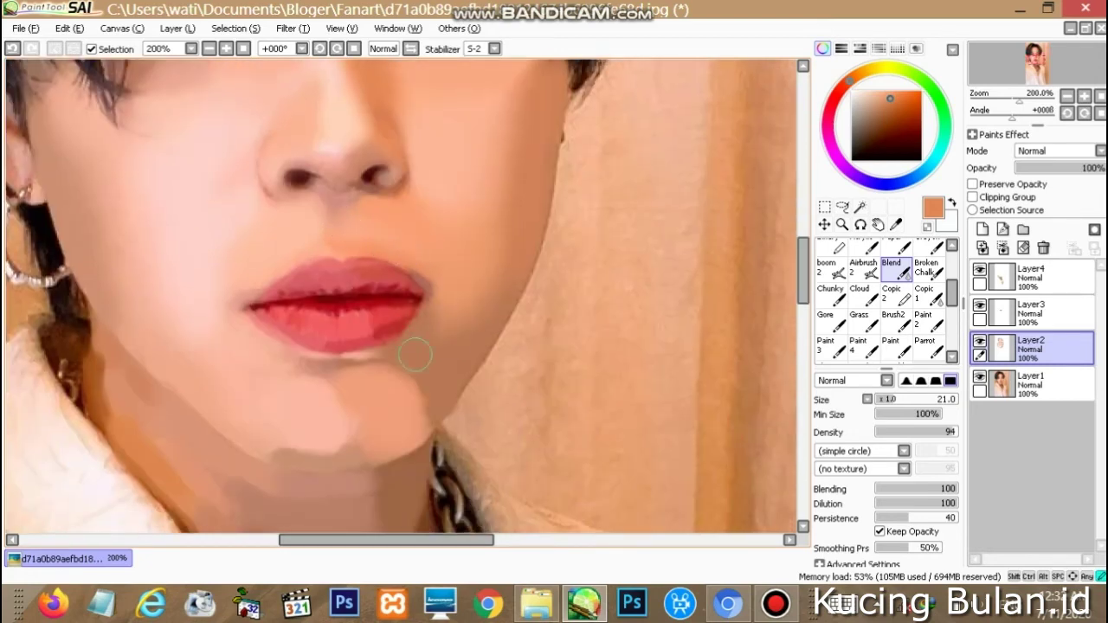
mouse_move(408, 409)
left_mouse_down()
mouse_move(419, 387)
mouse_move(305, 378)
mouse_move(281, 456)
left_mouse_up()
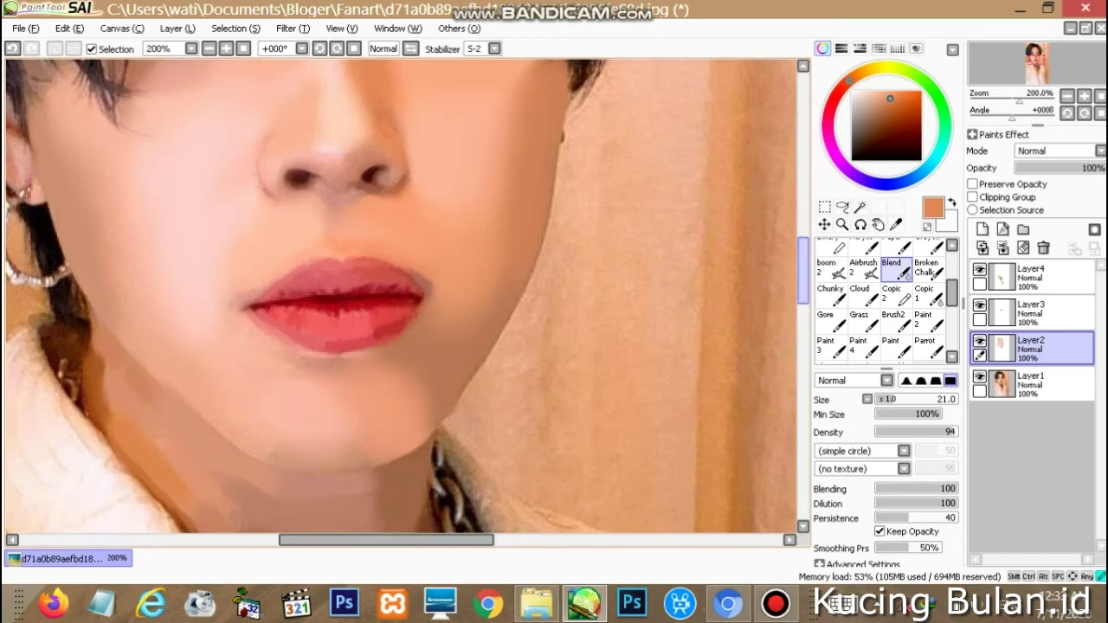
Blend the neck's colour patches on Layer4 from the jaw down to the chain necklace at brush size 21.
left_click_drag(803, 270, 803, 295)
left_click(1030, 278)
mouse_move(93, 212)
left_mouse_down()
mouse_move(122, 191)
mouse_move(132, 274)
mouse_move(204, 328)
mouse_move(219, 370)
mouse_move(160, 243)
mouse_move(186, 262)
mouse_move(196, 311)
mouse_move(240, 324)
left_mouse_up()
mouse_move(255, 384)
left_mouse_down()
mouse_move(257, 426)
mouse_move(204, 333)
mouse_move(182, 318)
mouse_move(203, 364)
mouse_move(278, 457)
left_mouse_up()
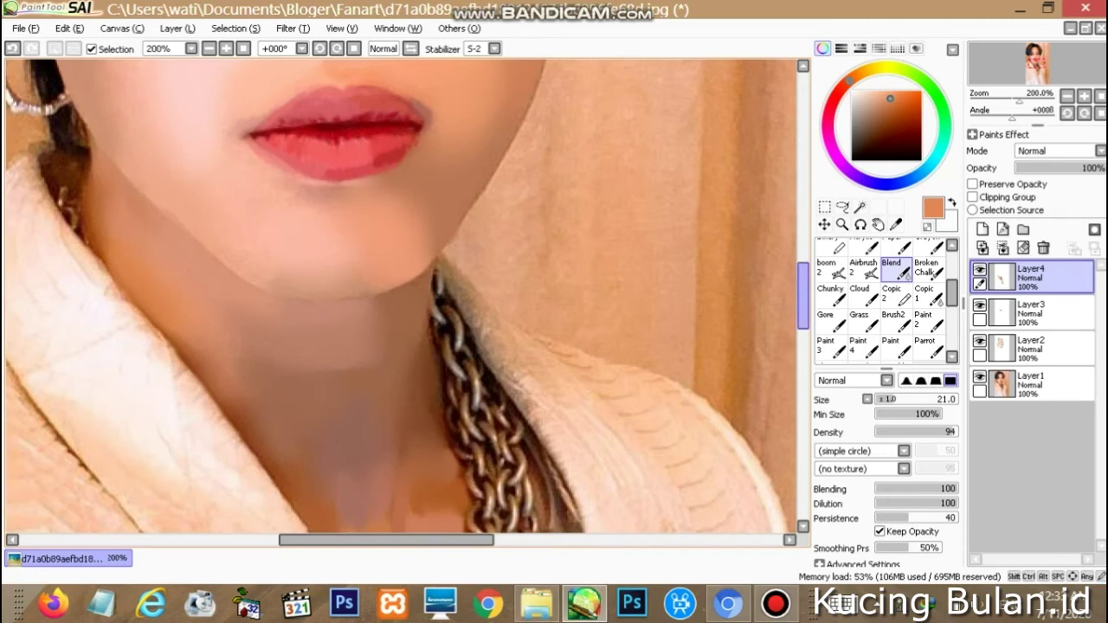
scroll(414, 310, "down", 3)
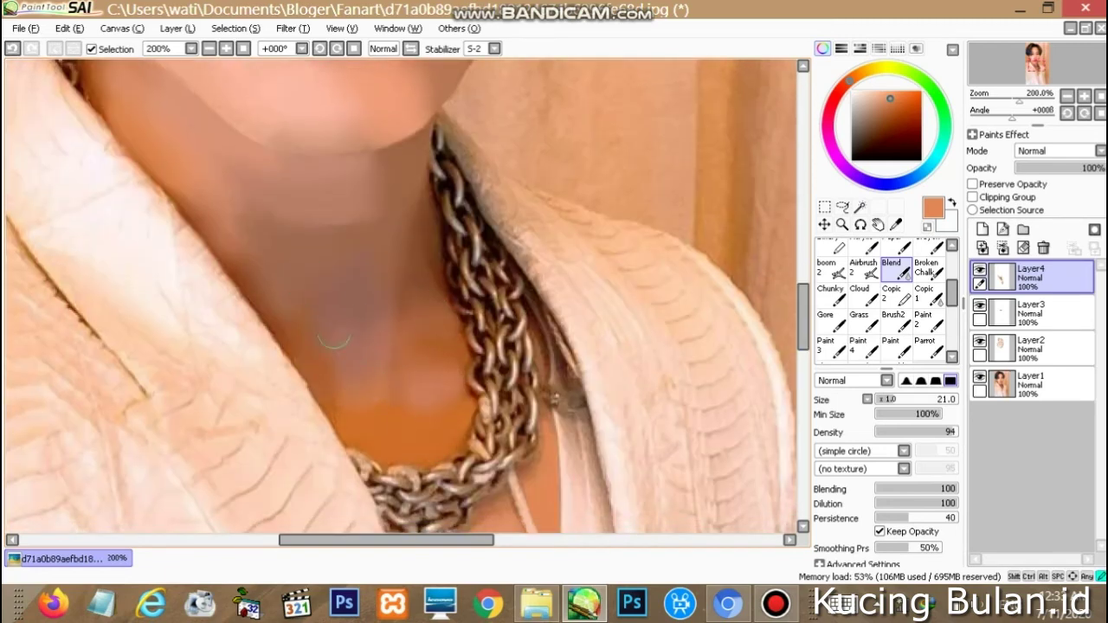
scroll(381, 306, "down", 6)
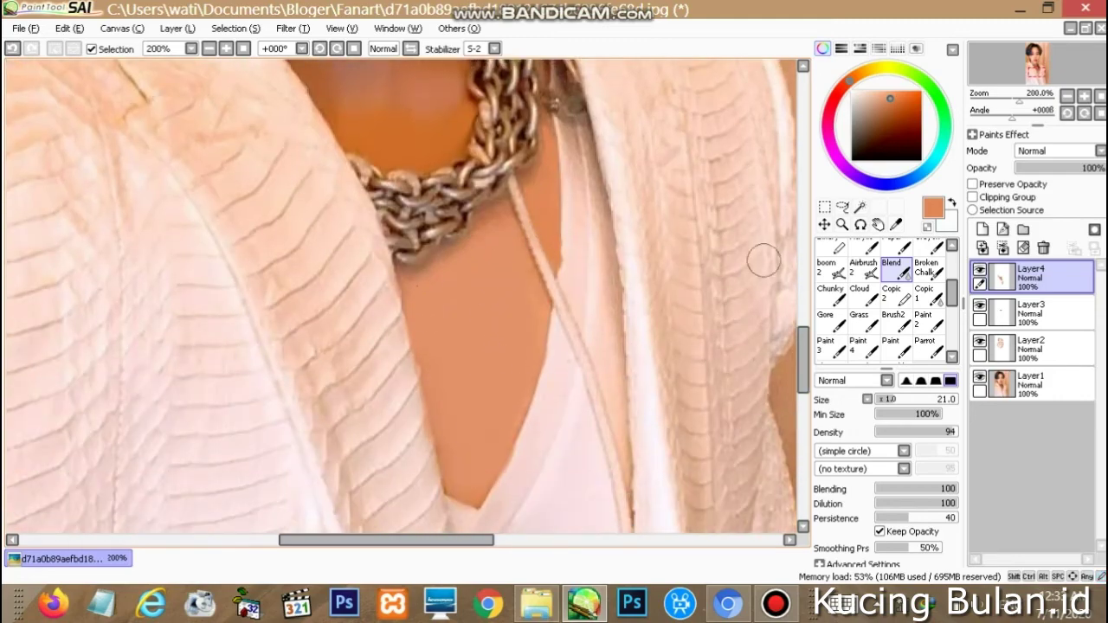
Touch up the blending beside the nose and around the eye on Layer2.
left_click_drag(804, 358, 804, 253)
left_click(1030, 348)
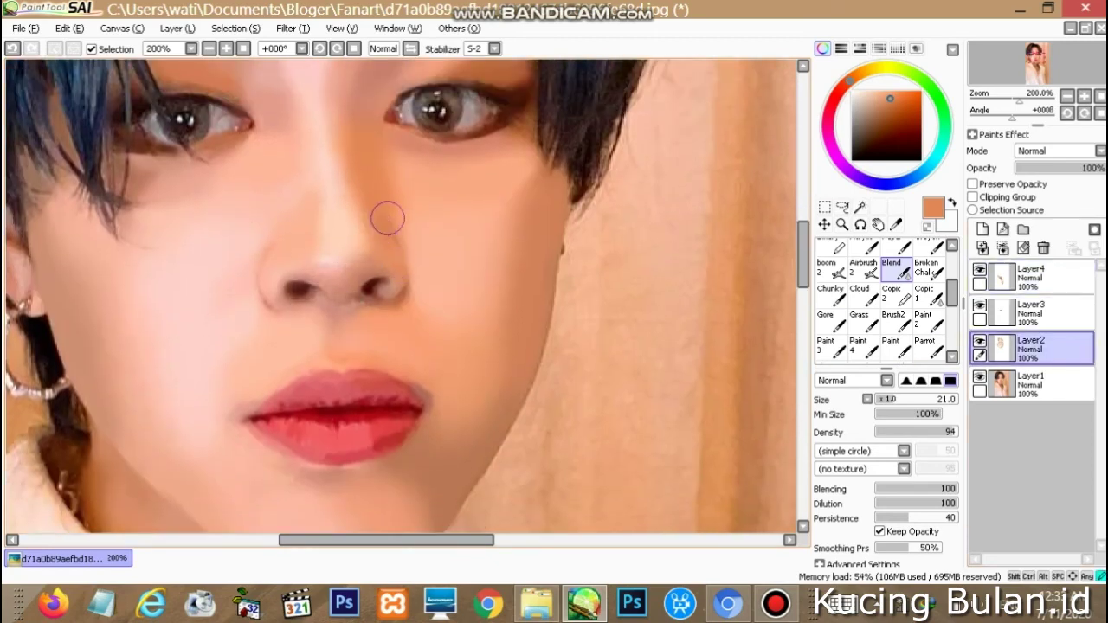
left_click_drag(197, 102, 198, 94)
left_click(210, 48)
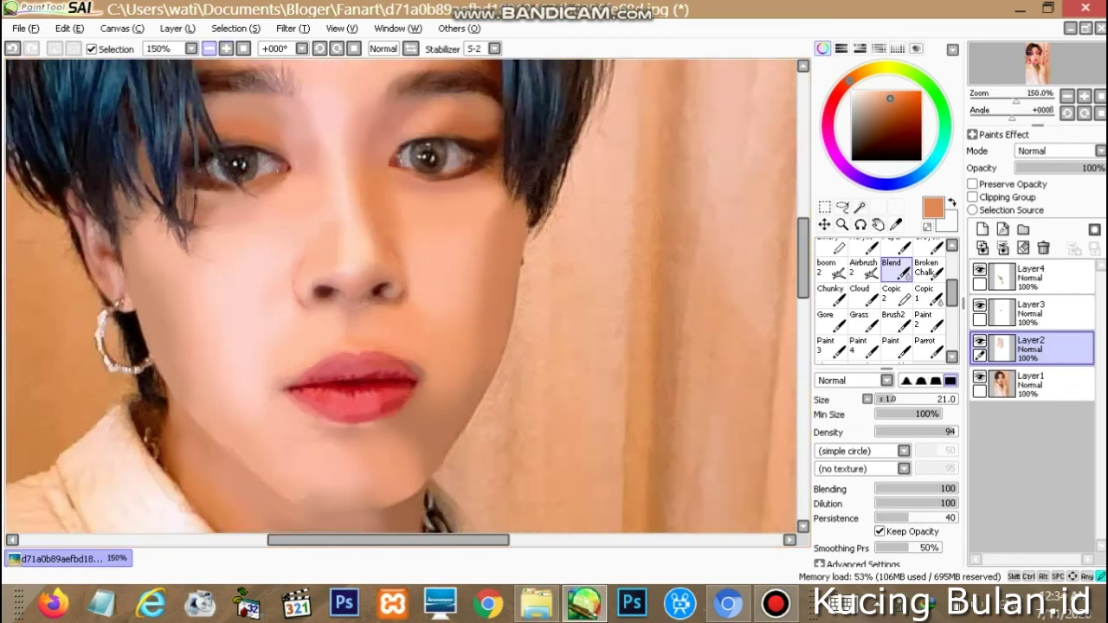
left_click(210, 49)
left_click(209, 49)
left_click(907, 399)
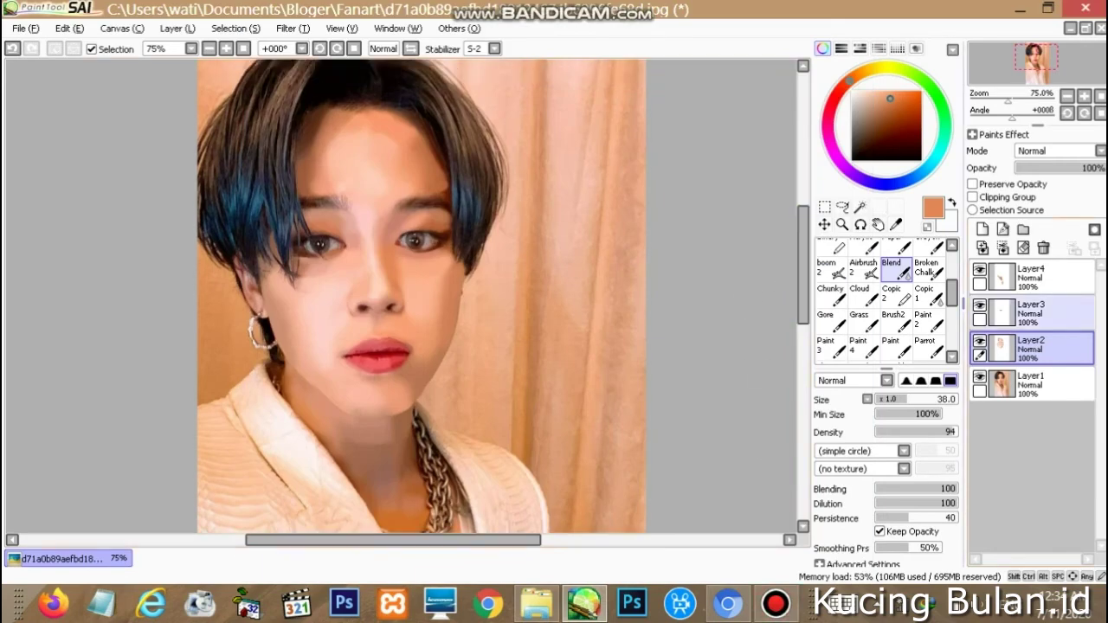
Blend the lip colours on Layer3 with the Blend brush at size 12 and density 55.
left_click(1039, 313)
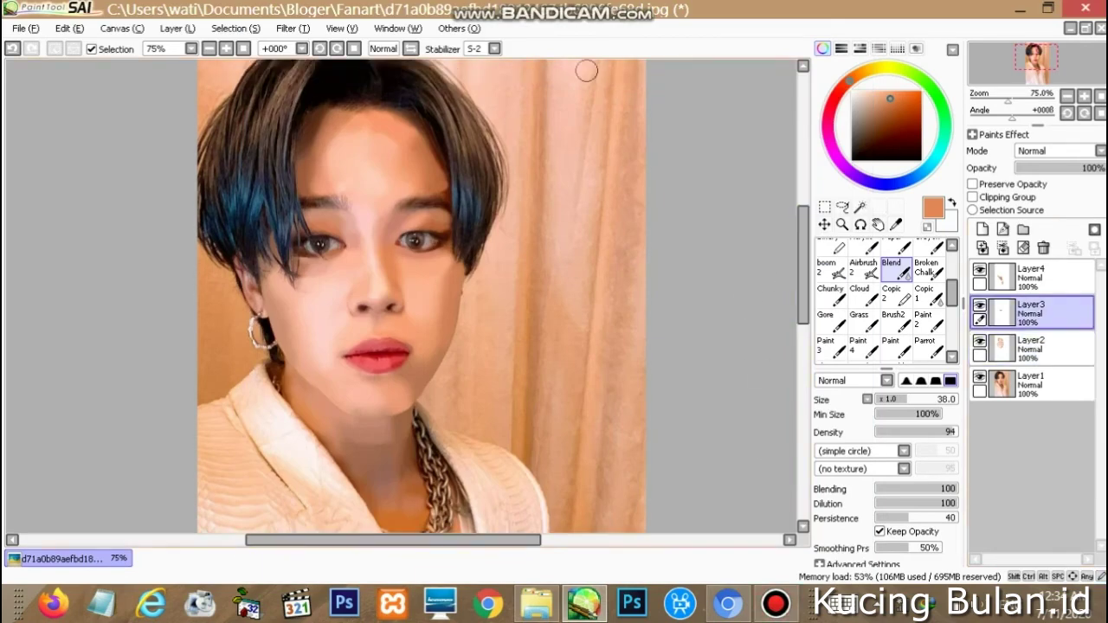
left_click(226, 49)
left_click(226, 48)
left_click(226, 48)
left_click_drag(803, 249, 803, 264)
scroll(606, 302, "up", 2)
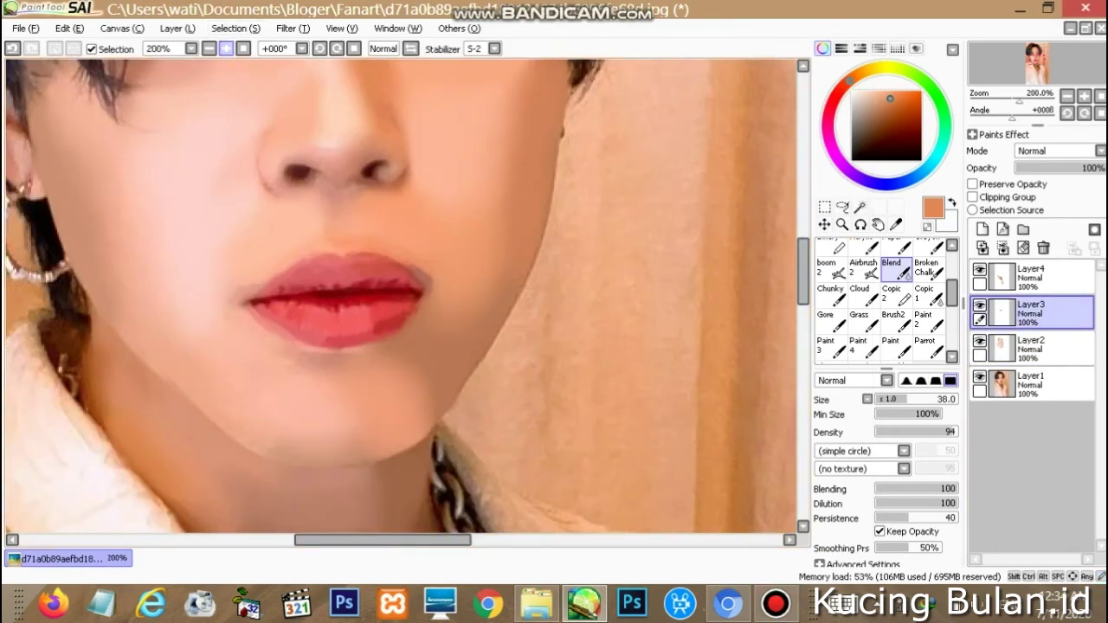
left_click_drag(954, 432, 921, 432)
left_click(886, 399)
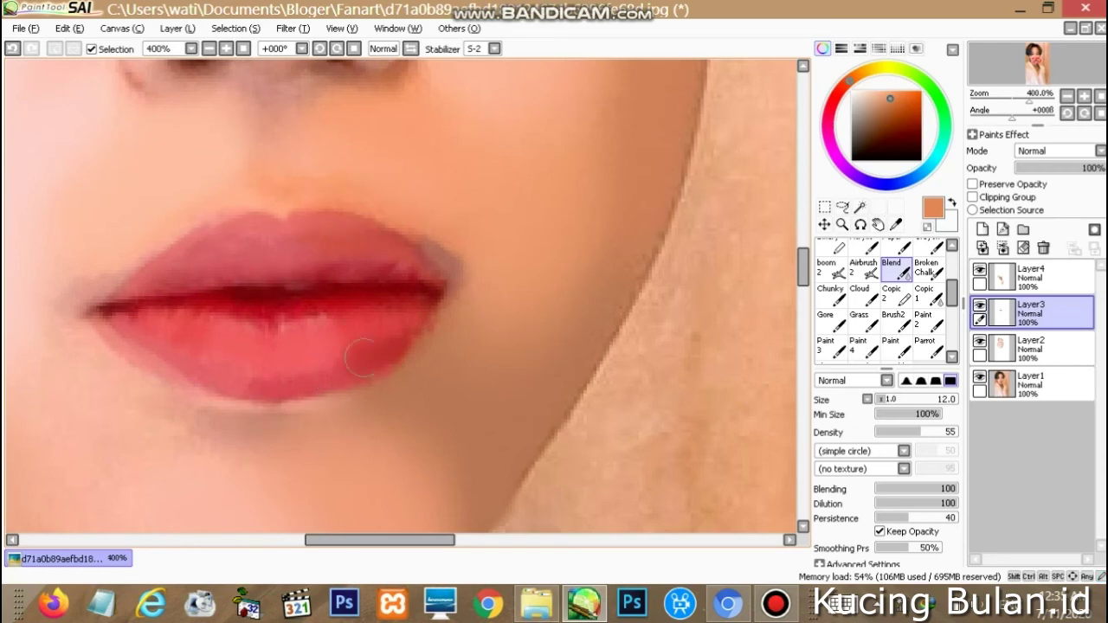
Duplicate Layer2, which holds the blended face skin.
left_click(209, 49)
left_click(208, 48)
left_click(209, 48)
left_click(209, 48)
left_click(209, 48)
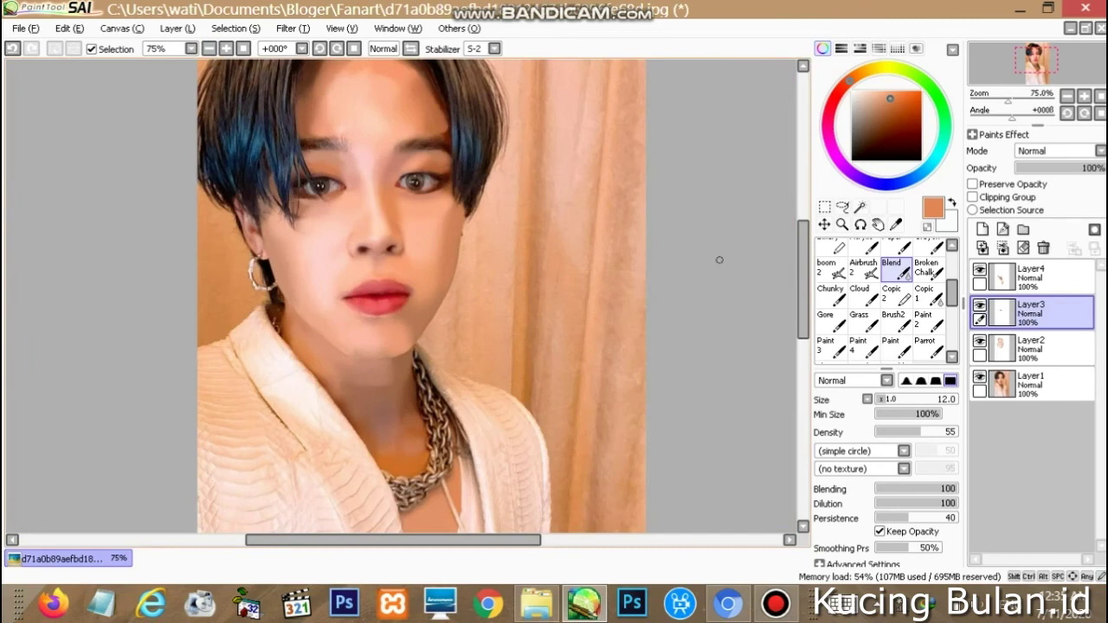
left_click_drag(803, 267, 803, 262)
scroll(698, 231, "up", 1)
left_click(1030, 346)
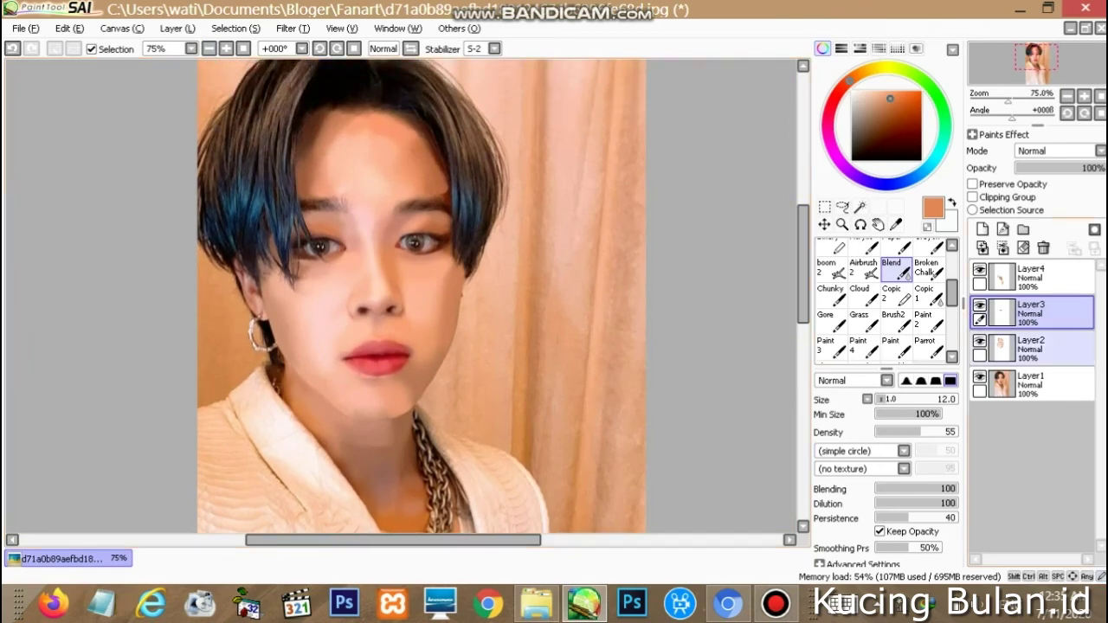
left_click(177, 27)
left_click(205, 91)
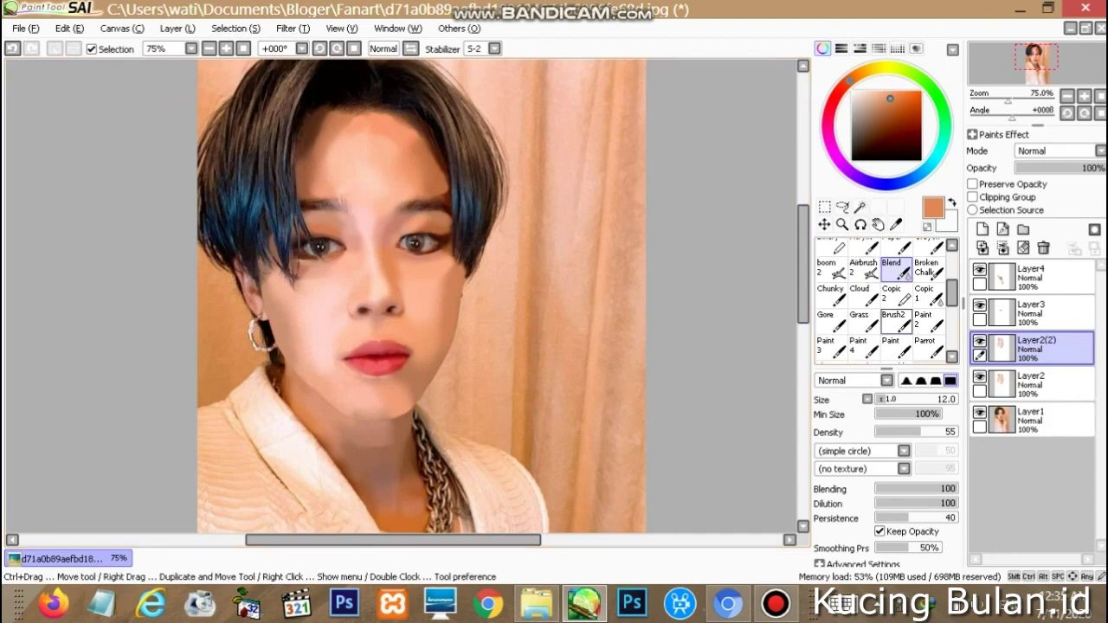
Soften the forehead's tone edges on the duplicated face layer using Blend at size 38 and density 85.
left_click(895, 399)
left_click(906, 399)
left_click(945, 432)
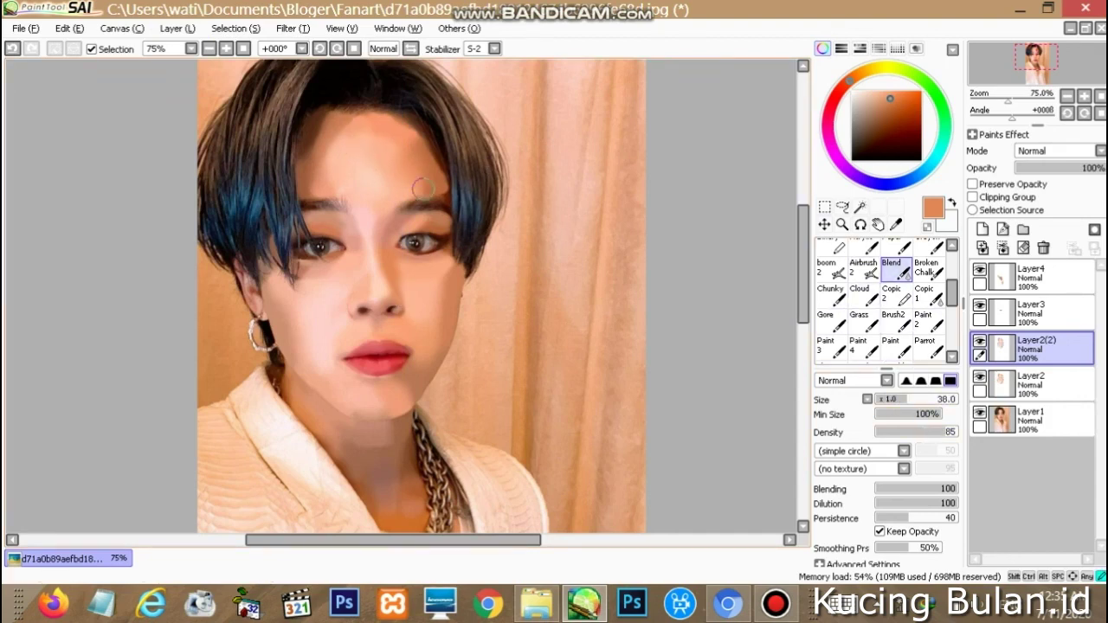